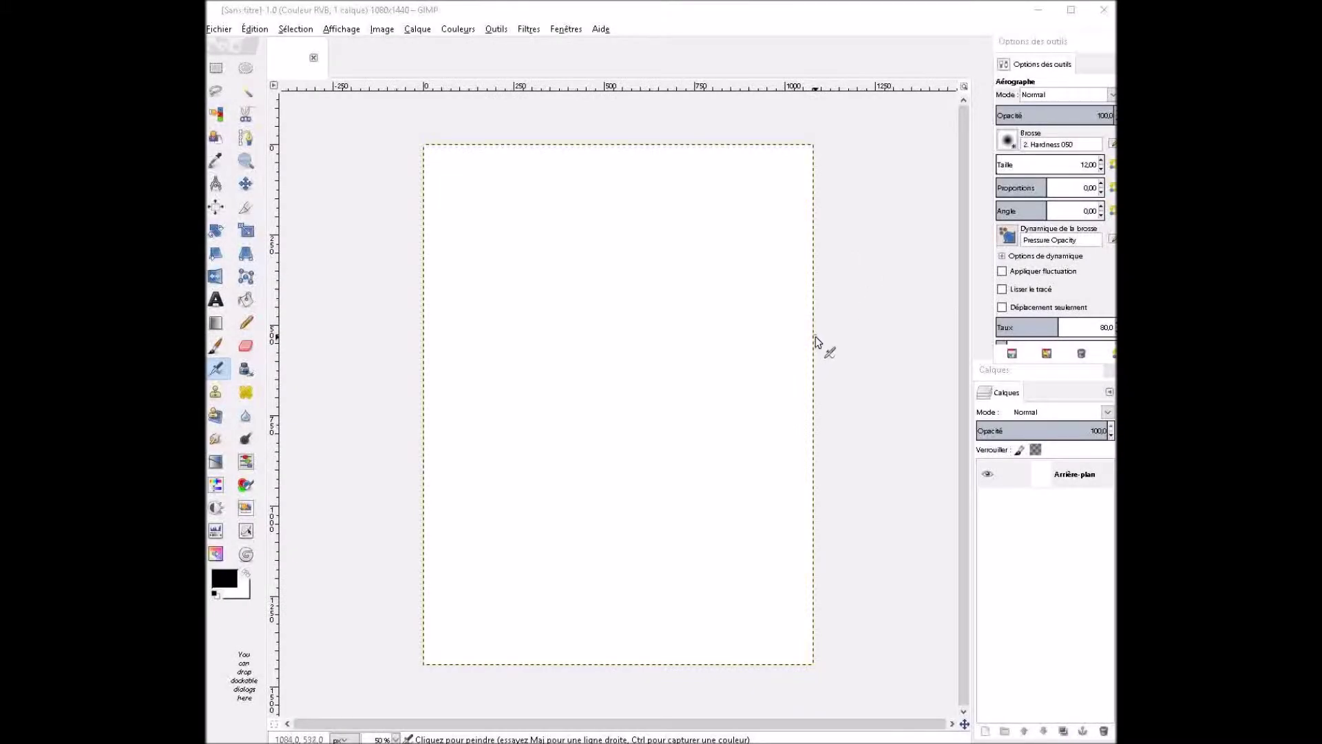
# Sketch two horizontal guide lines and the curved cheek between them with the Airbrush.
pyautogui.moveTo(817, 328); pyautogui.dragTo(424, 329)
pyautogui.keyDown('shift'); pyautogui.click(812, 330); pyautogui.keyUp('shift')
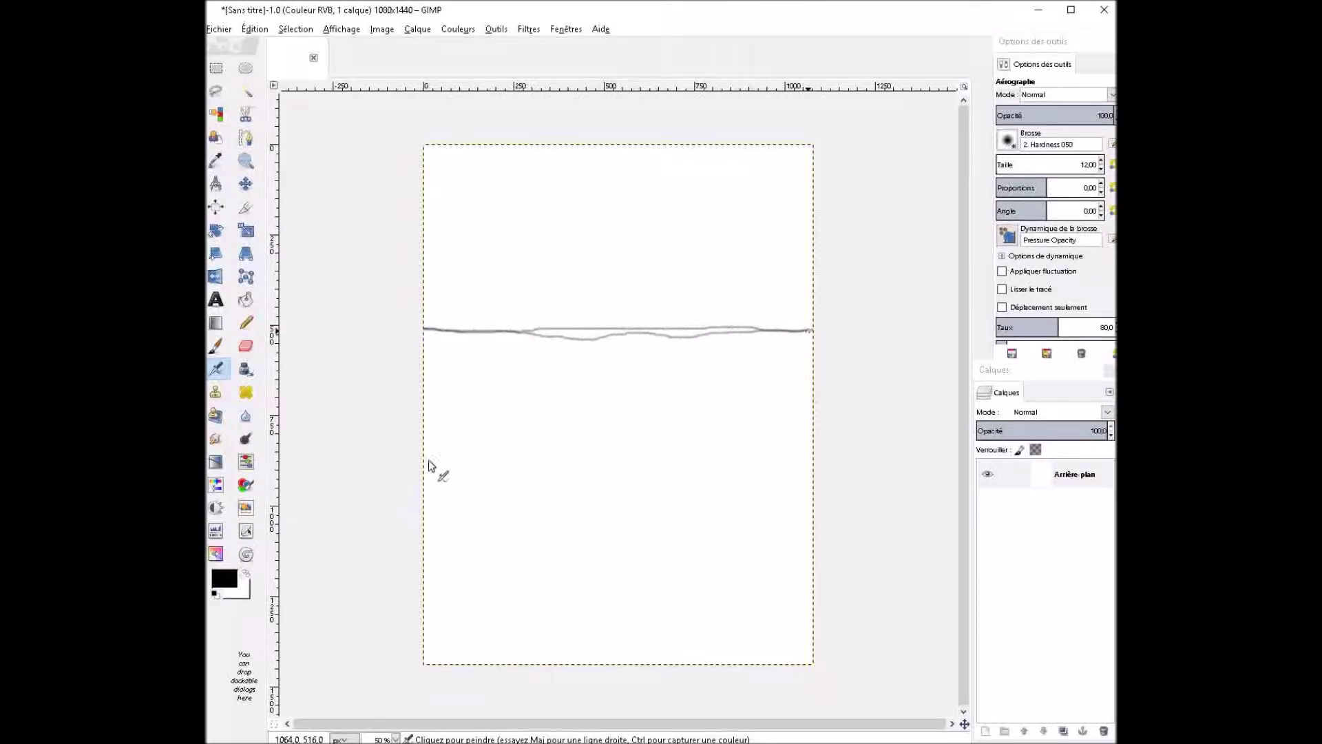
pyautogui.moveTo(424, 466)
pyautogui.mouseDown()
pyautogui.moveTo(811, 456)
pyautogui.moveTo(434, 458)
pyautogui.mouseUp()
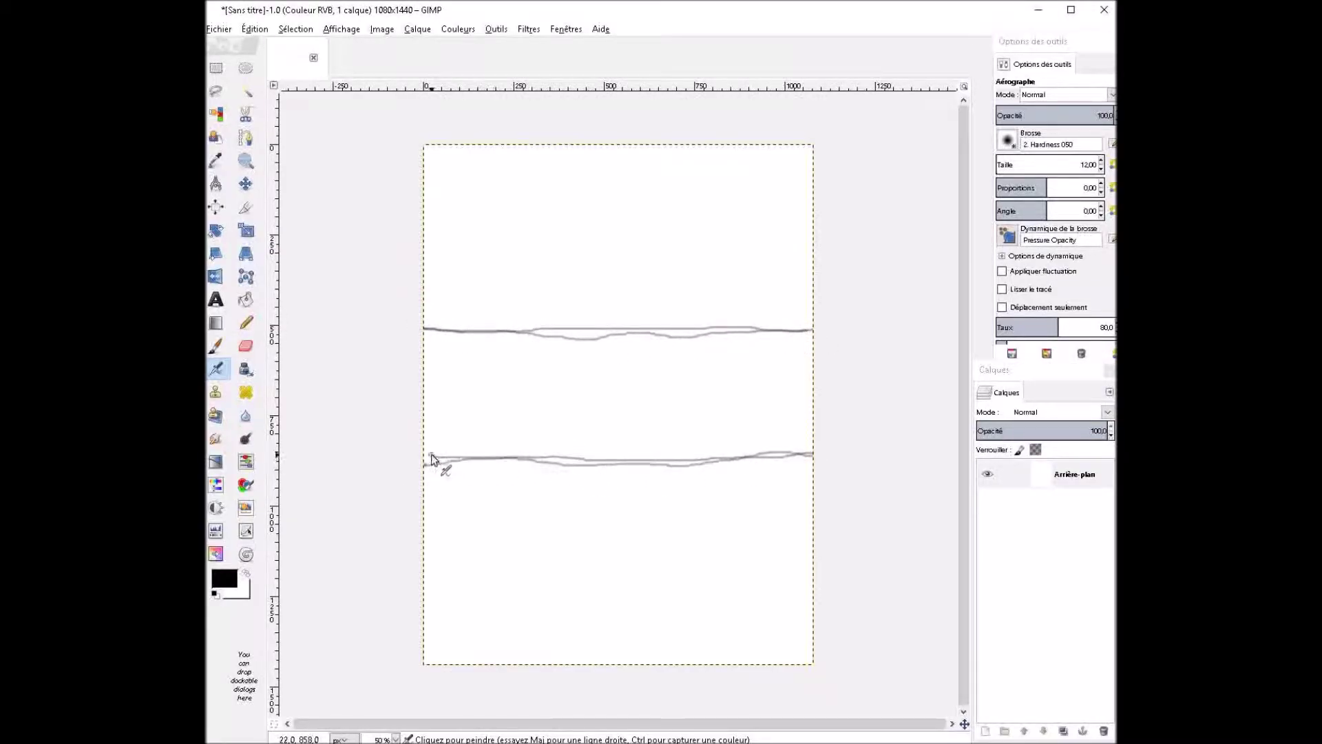
pyautogui.moveTo(767, 356)
pyautogui.mouseDown()
pyautogui.moveTo(762, 456)
pyautogui.moveTo(682, 458)
pyautogui.mouseUp()
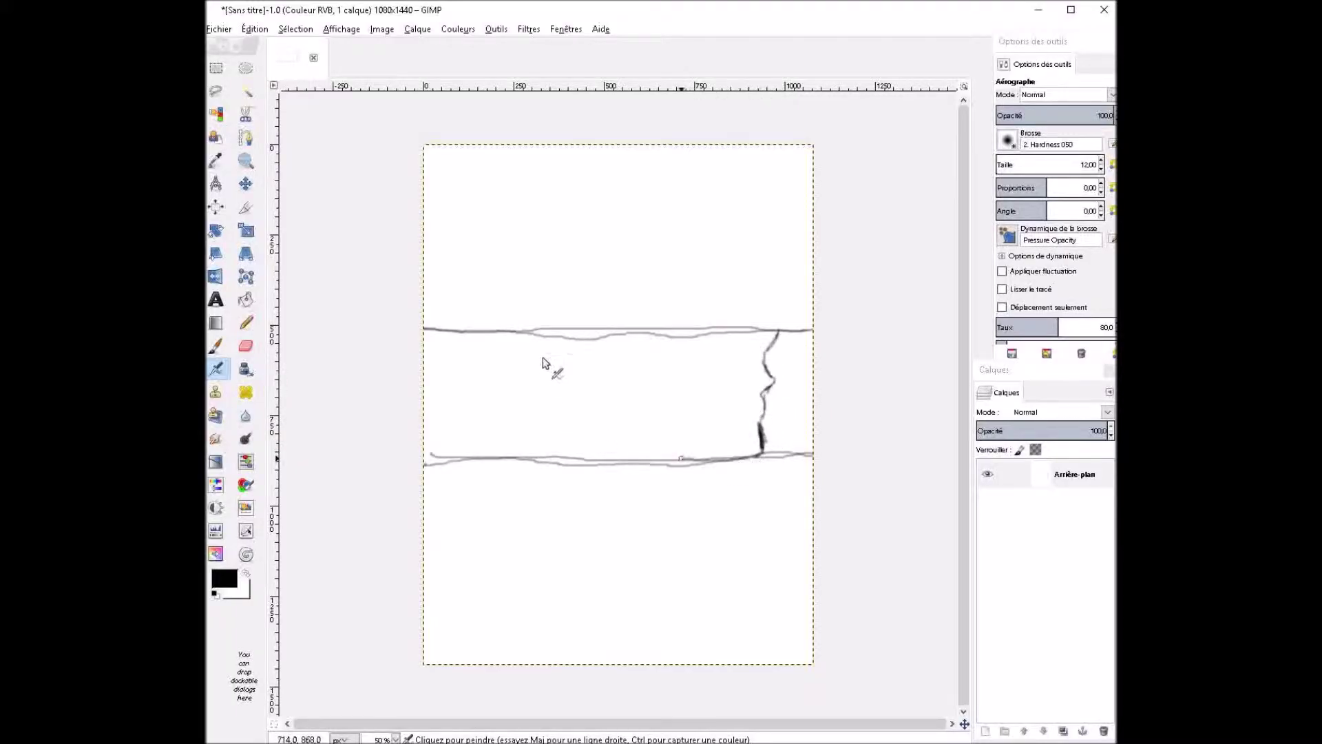
pyautogui.moveTo(536, 342)
pyautogui.mouseDown()
pyautogui.moveTo(584, 437)
pyautogui.moveTo(684, 459)
pyautogui.moveTo(650, 461)
pyautogui.mouseUp()
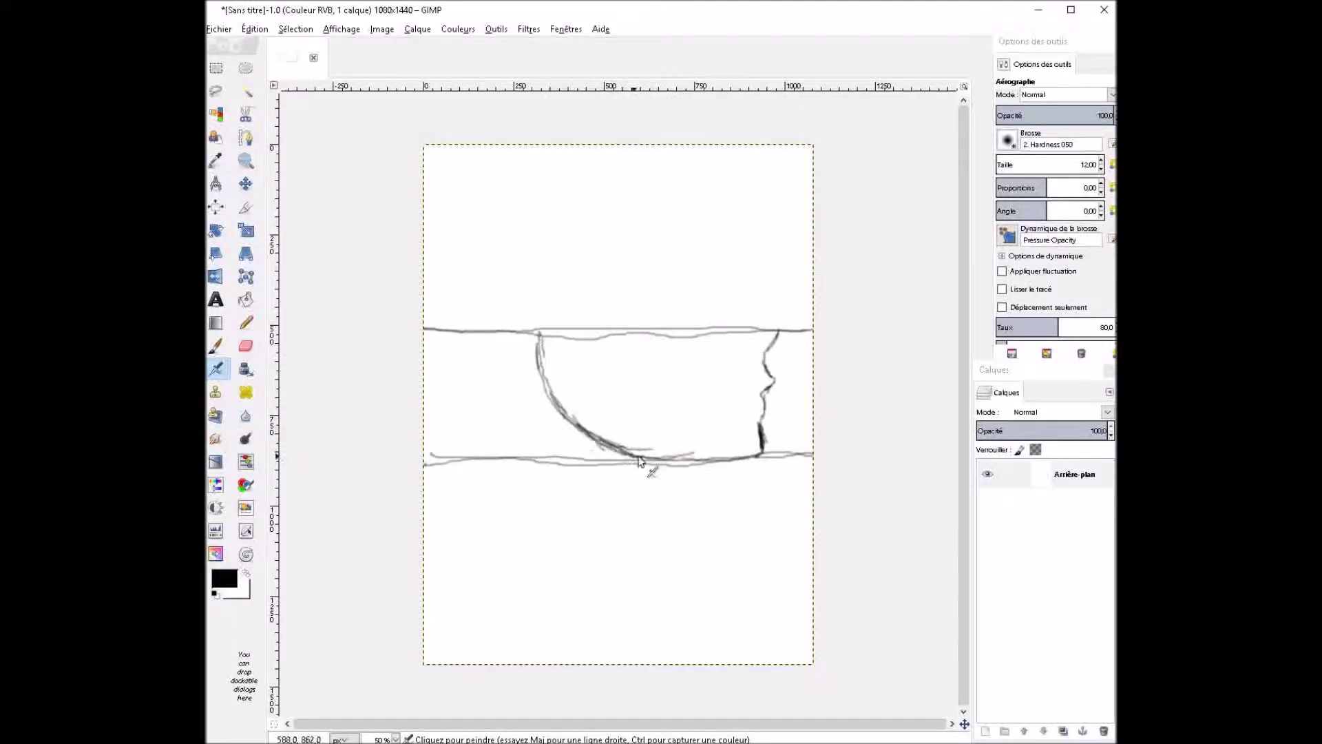
pyautogui.moveTo(529, 339); pyautogui.dragTo(582, 430)
pyautogui.moveTo(477, 270); pyautogui.dragTo(530, 337)
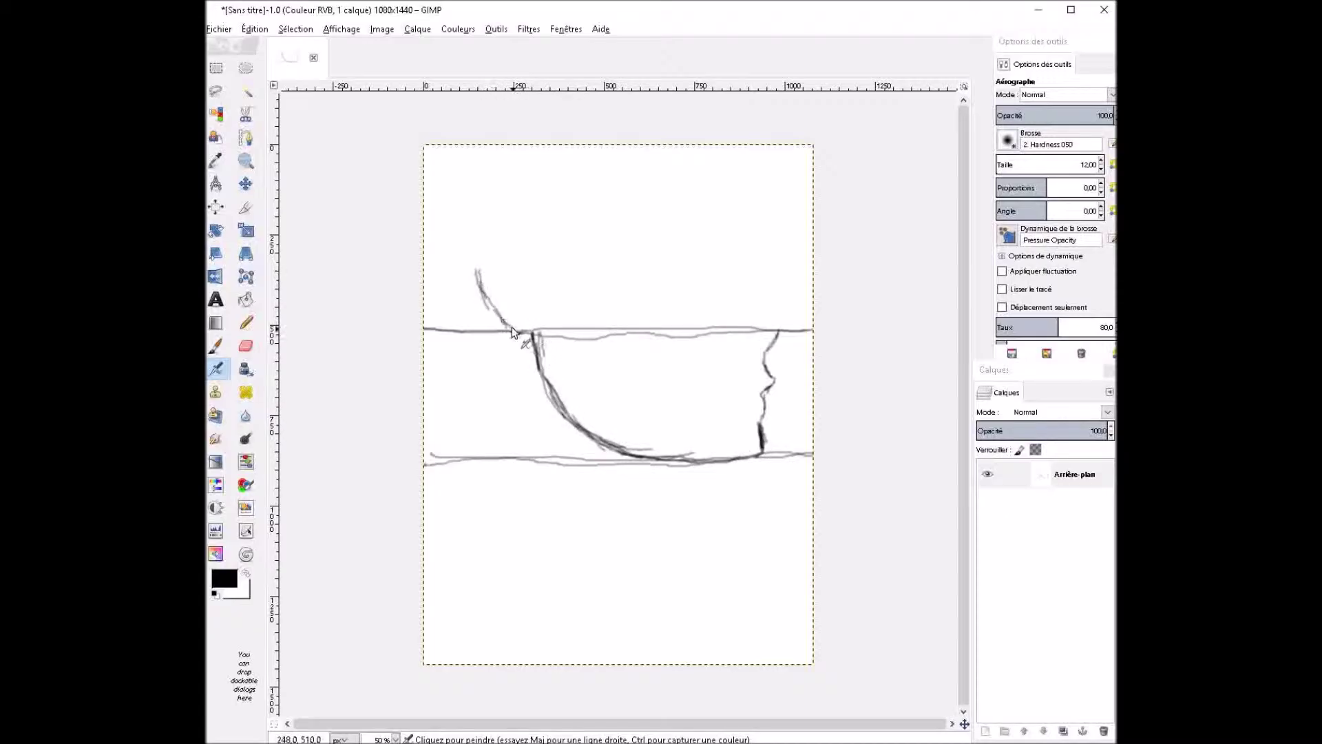
# Add jagged hair spikes on the right, top and left sides of the face.
pyautogui.moveTo(781, 324)
pyautogui.mouseDown()
pyautogui.moveTo(757, 287)
pyautogui.moveTo(782, 321)
pyautogui.mouseUp()
pyautogui.moveTo(500, 343)
pyautogui.mouseDown()
pyautogui.moveTo(513, 440)
pyautogui.moveTo(454, 461)
pyautogui.mouseUp()
pyautogui.moveTo(427, 372); pyautogui.dragTo(451, 468)
pyautogui.moveTo(772, 148)
pyautogui.mouseDown()
pyautogui.moveTo(814, 196)
pyautogui.moveTo(811, 307)
pyautogui.moveTo(763, 284)
pyautogui.moveTo(723, 327)
pyautogui.mouseUp()
pyautogui.moveTo(743, 283); pyautogui.dragTo(714, 331)
pyautogui.moveTo(696, 241); pyautogui.dragTo(710, 309)
pyautogui.moveTo(691, 223)
pyautogui.mouseDown()
pyautogui.moveTo(647, 284)
pyautogui.moveTo(655, 323)
pyautogui.moveTo(593, 328)
pyautogui.moveTo(587, 357)
pyautogui.mouseUp()
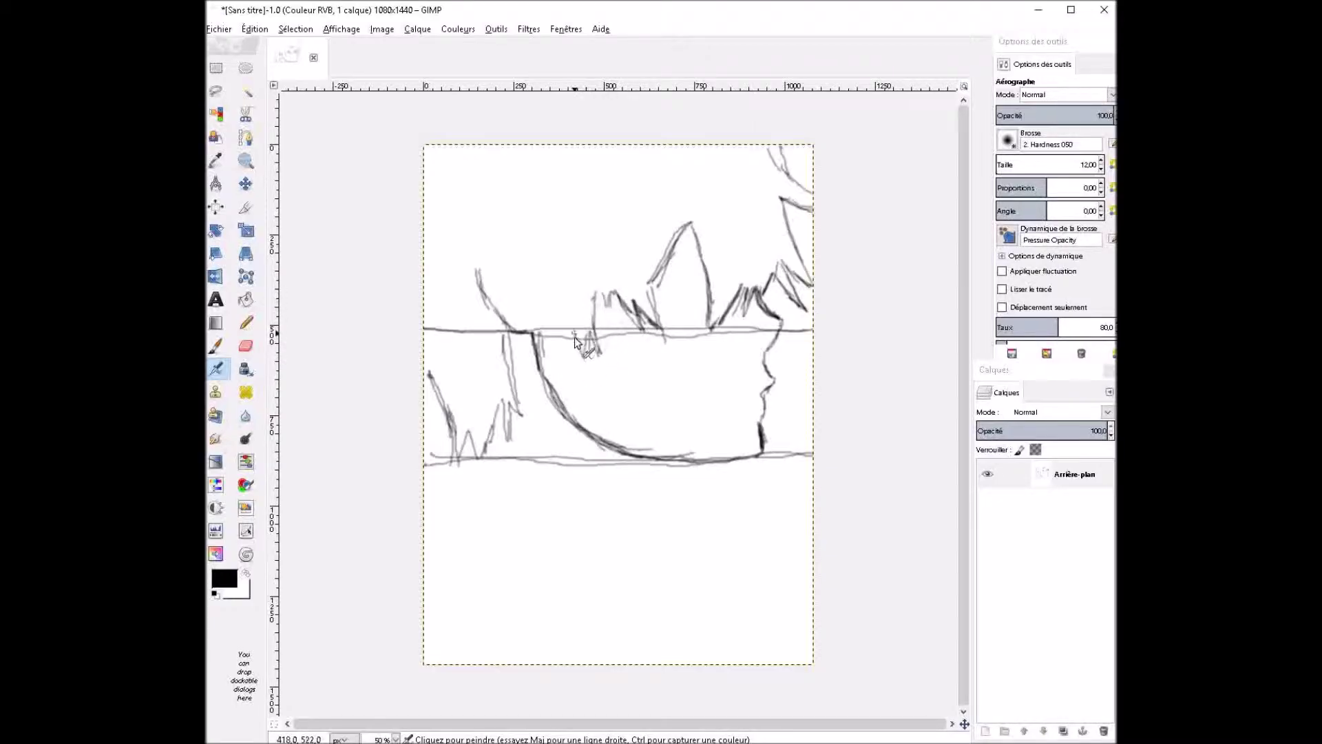
pyautogui.moveTo(527, 307)
pyautogui.mouseDown()
pyautogui.moveTo(520, 266)
pyautogui.moveTo(476, 313)
pyautogui.moveTo(424, 318)
pyautogui.mouseUp()
pyautogui.moveTo(480, 267); pyautogui.dragTo(482, 285)
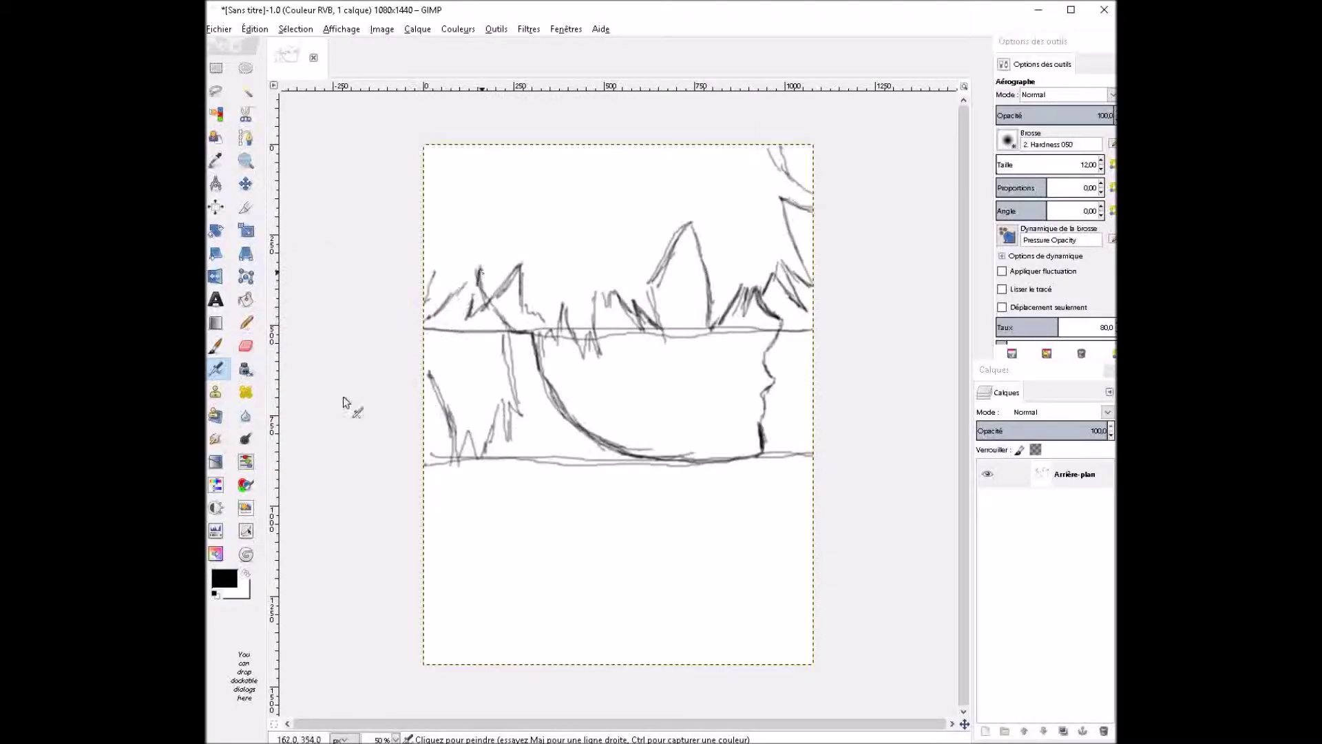
pyautogui.hotkey('shift', 'e')
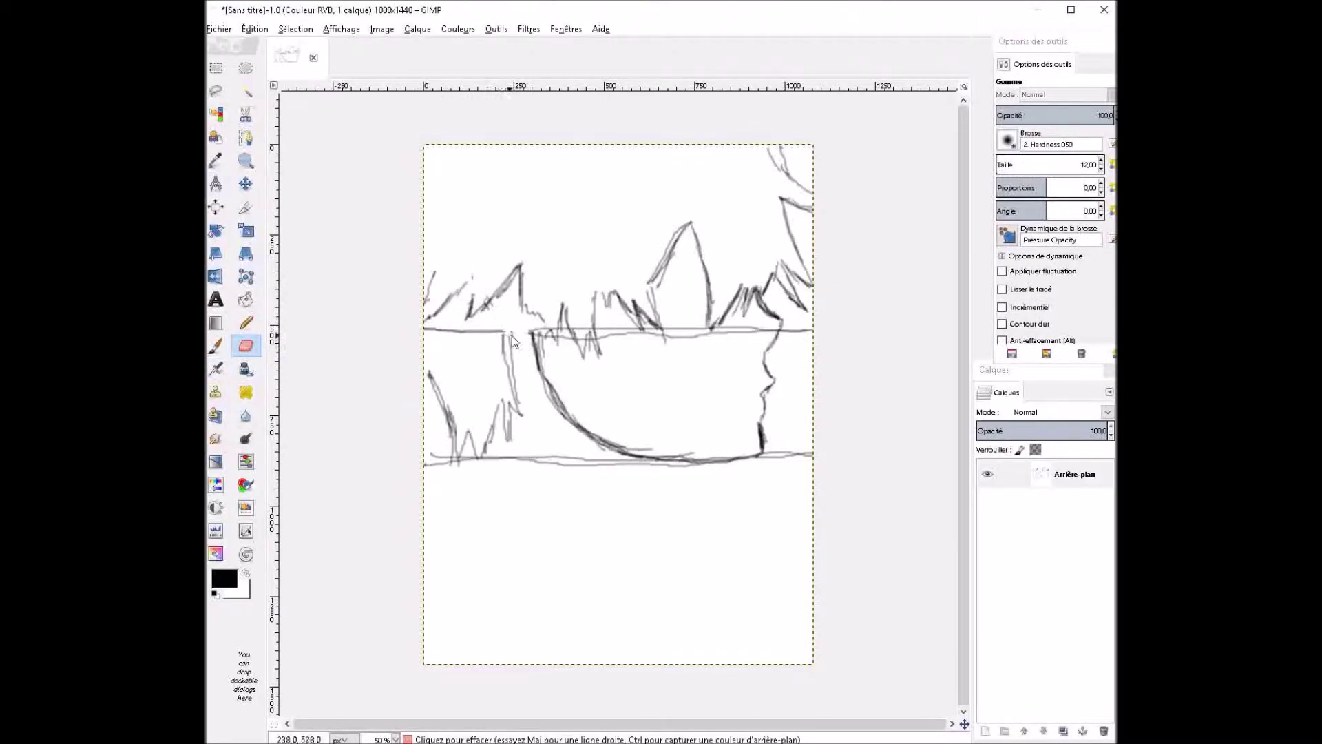
# Back on the Airbrush, sketch the shoulder line and coat outline below the face.
pyautogui.press('a')
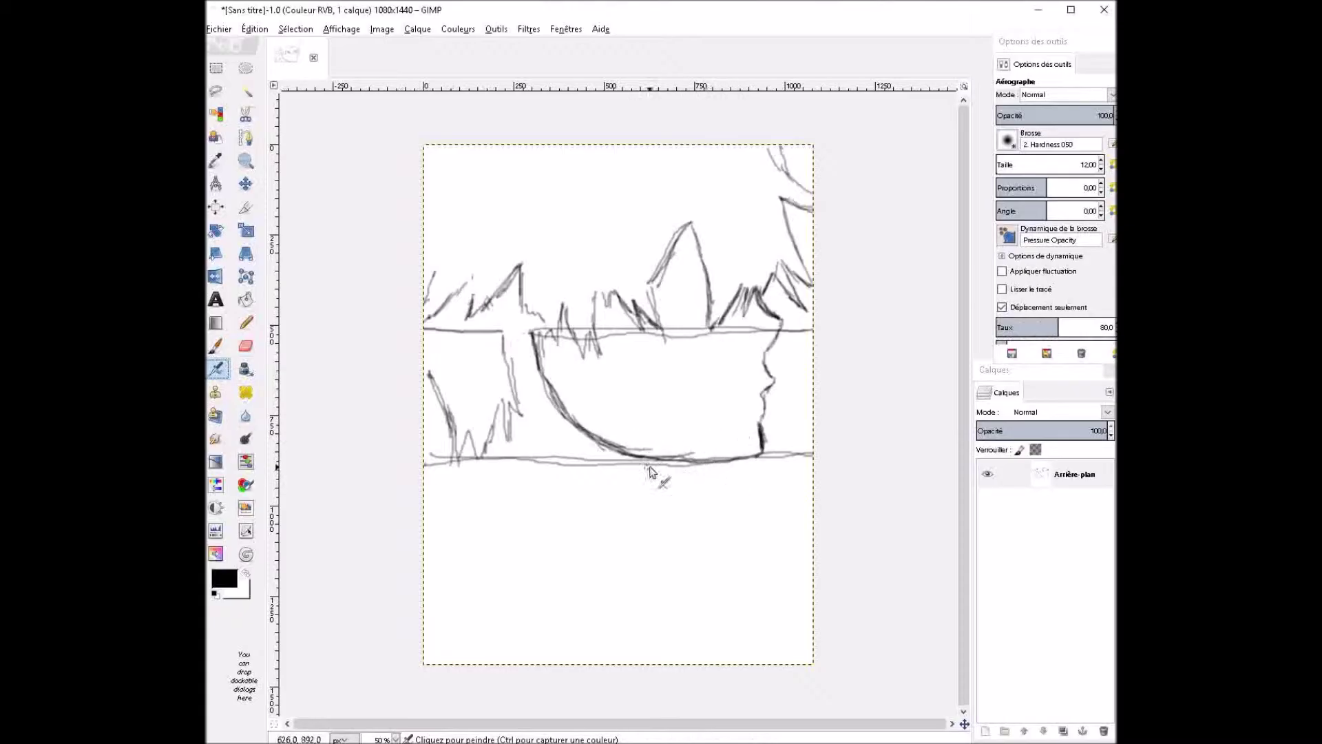
pyautogui.moveTo(764, 472)
pyautogui.mouseDown()
pyautogui.moveTo(789, 502)
pyautogui.moveTo(462, 490)
pyautogui.moveTo(425, 468)
pyautogui.mouseUp()
pyautogui.moveTo(788, 502); pyautogui.dragTo(799, 597)
pyautogui.moveTo(640, 615); pyautogui.dragTo(820, 652)
pyautogui.moveTo(685, 637); pyautogui.dragTo(648, 601)
# Draw the eye under the hair spike and the curve from hair to jaw.
pyautogui.moveTo(654, 282); pyautogui.dragTo(706, 268)
pyautogui.moveTo(659, 307); pyautogui.dragTo(707, 315)
pyautogui.moveTo(701, 270)
pyautogui.mouseDown()
pyautogui.moveTo(704, 323)
pyautogui.moveTo(658, 283)
pyautogui.moveTo(708, 268)
pyautogui.moveTo(670, 253)
pyautogui.mouseUp()
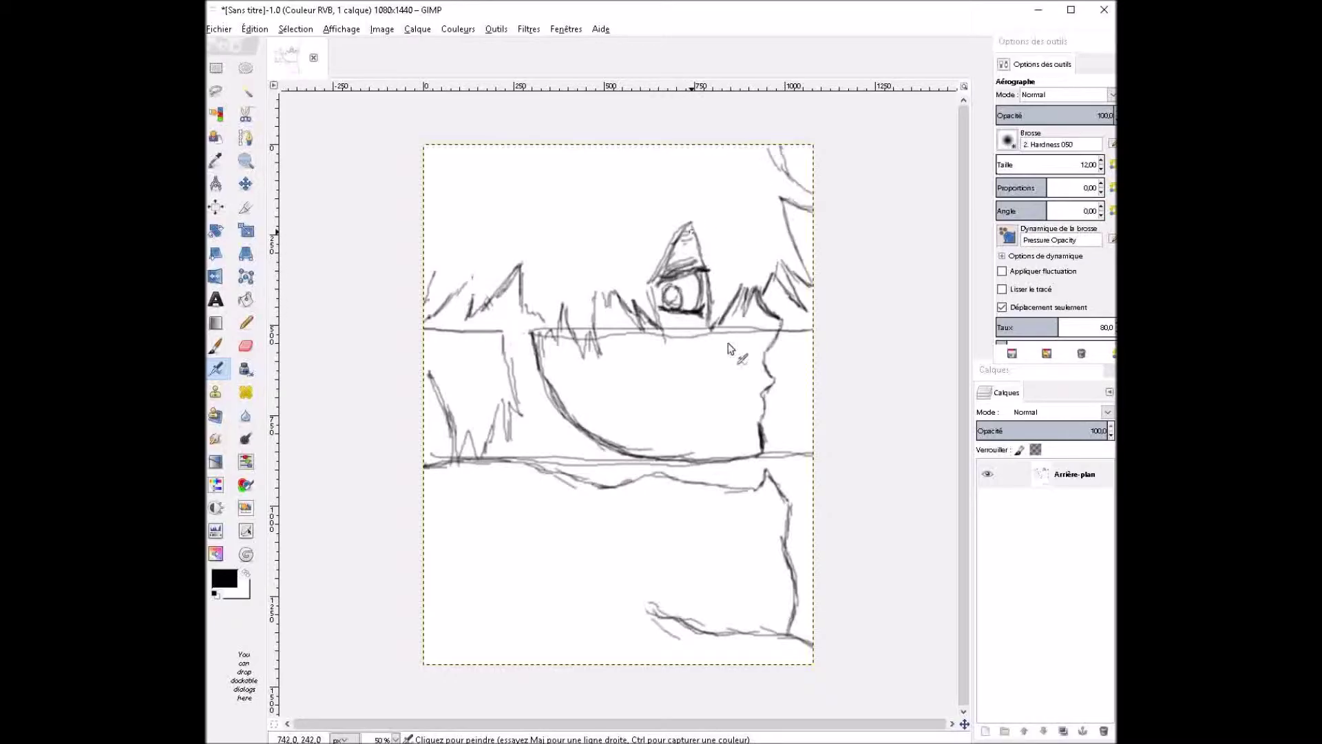
pyautogui.moveTo(483, 318)
pyautogui.mouseDown()
pyautogui.moveTo(542, 375)
pyautogui.moveTo(511, 365)
pyautogui.mouseUp()
pyautogui.moveTo(758, 457); pyautogui.dragTo(701, 476)
# Paste the content into a new layer and anchor the floating selection.
pyautogui.hotkey('ctrl', 'v')
pyautogui.hotkey('ctrl', 'shift', 'n')
pyautogui.hotkey('ctrl', 'v')
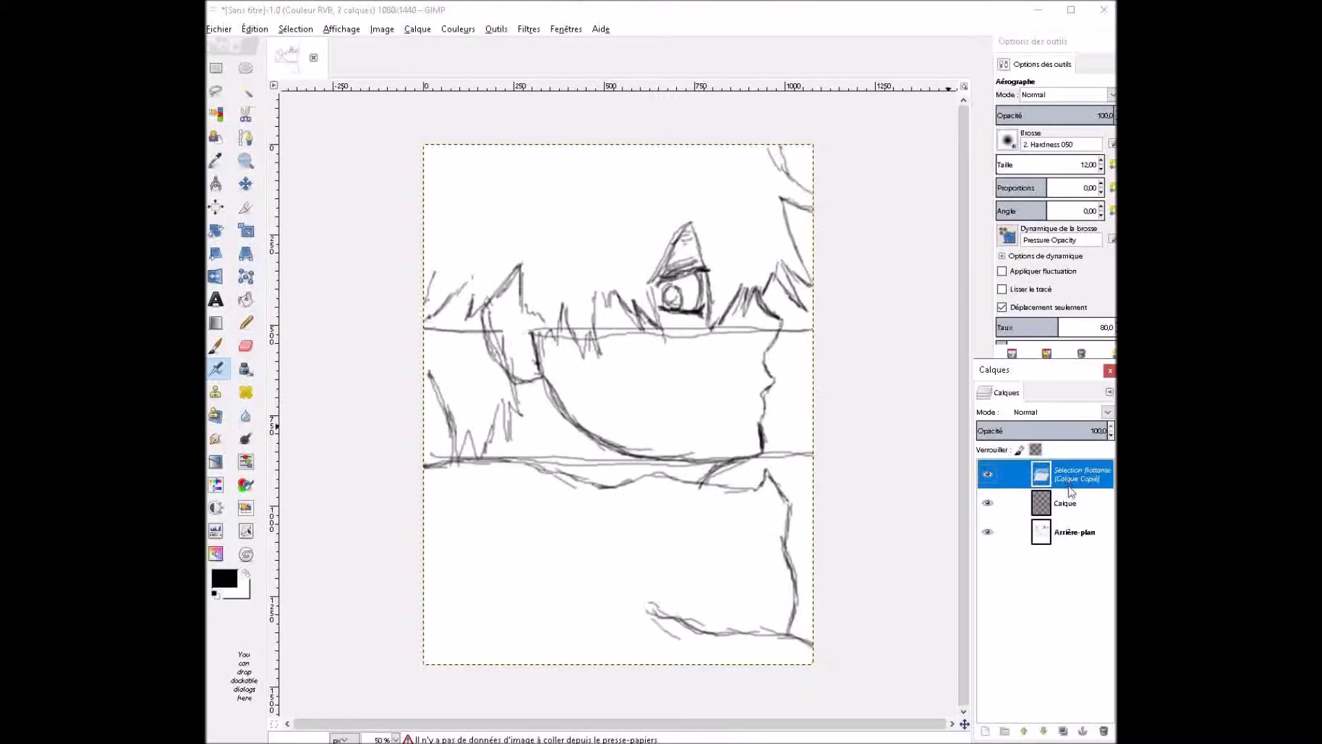
pyautogui.press('r')
# Fuzzy-select the white area around the strokes and cut it.
pyautogui.click(873, 274)
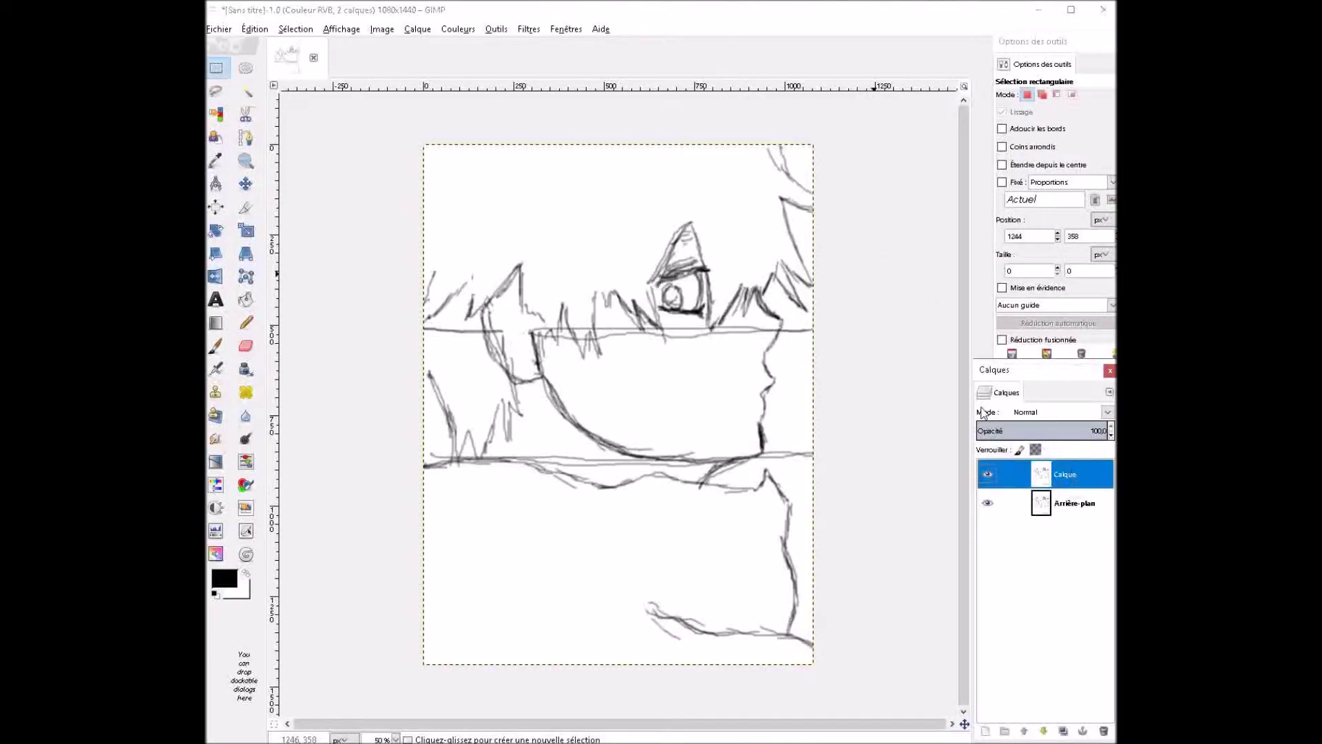
pyautogui.click(246, 90)
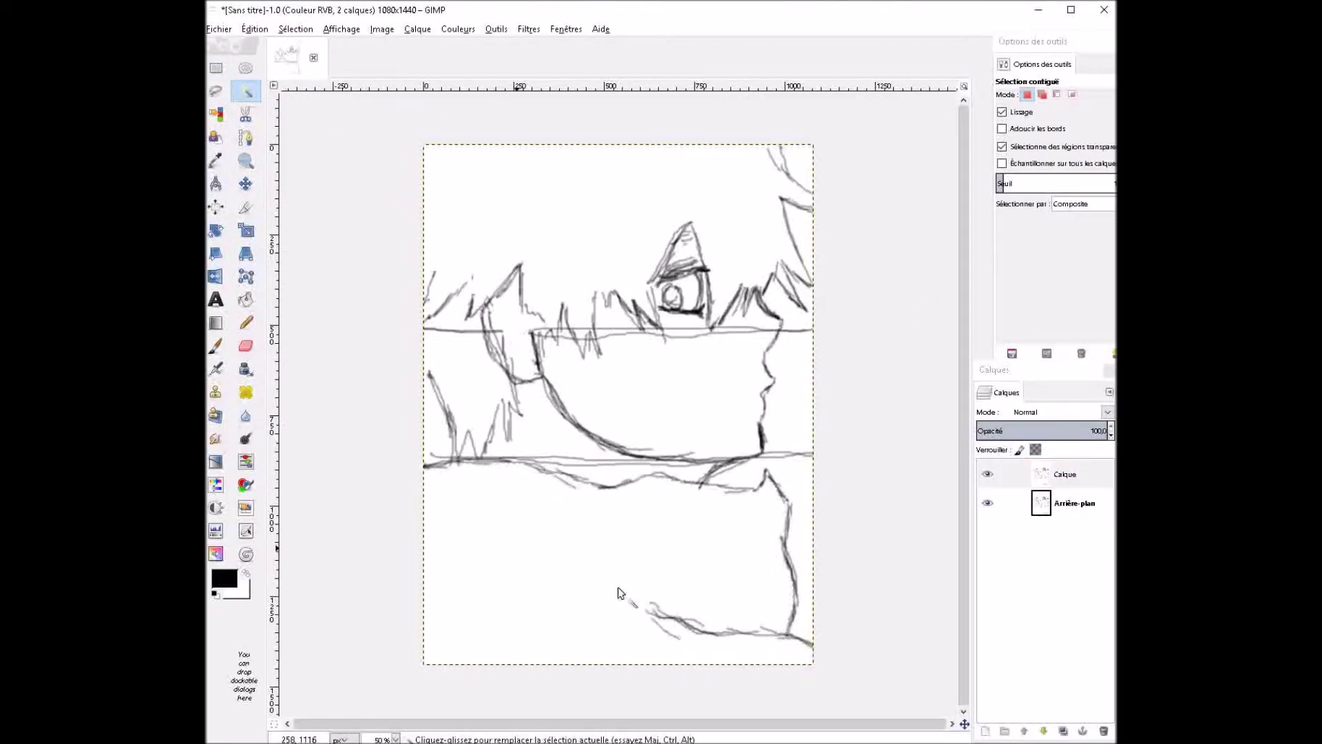
pyautogui.click(675, 369)
pyautogui.hotkey('ctrl', 'x')
# Select the Arrière-plan layer, undo the cut, and enlarge the Eraser to size 118.
pyautogui.click(1074, 474)
pyautogui.click(995, 502)
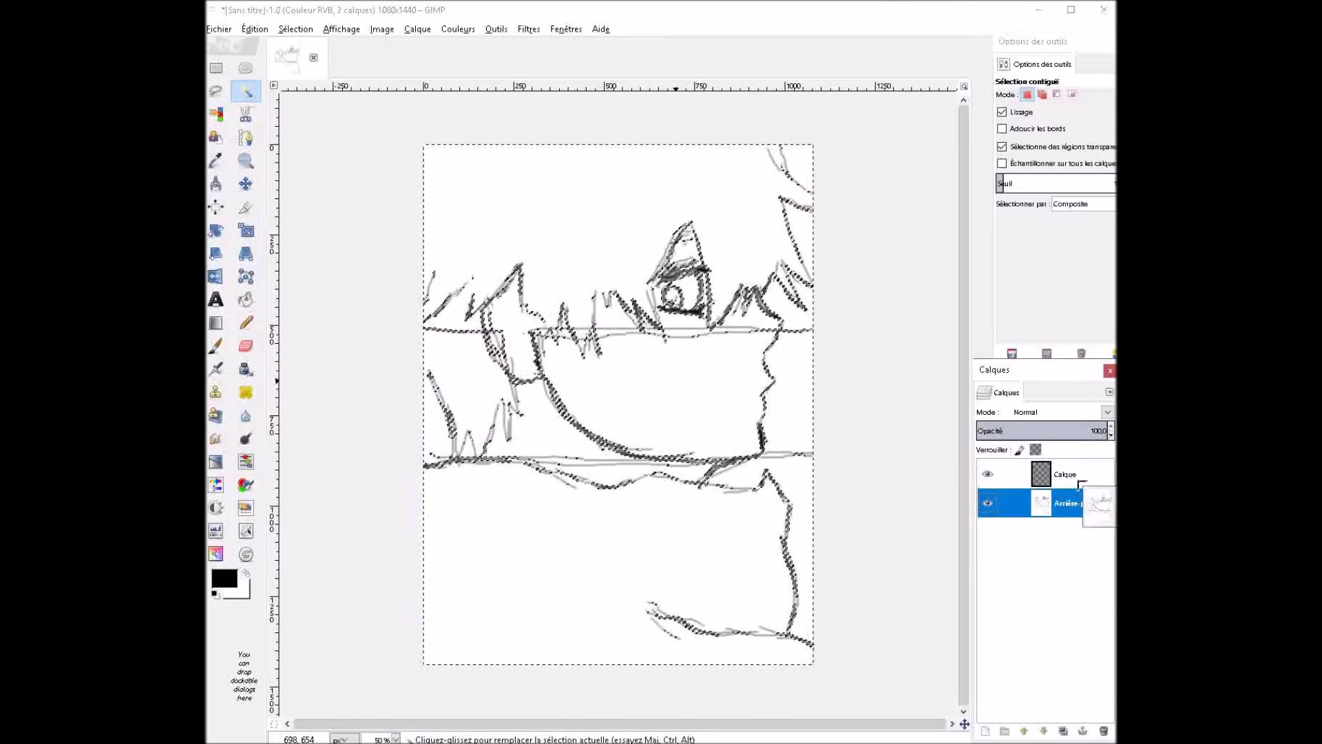
pyautogui.click(988, 503)
pyautogui.hotkey('ctrl', 'z')
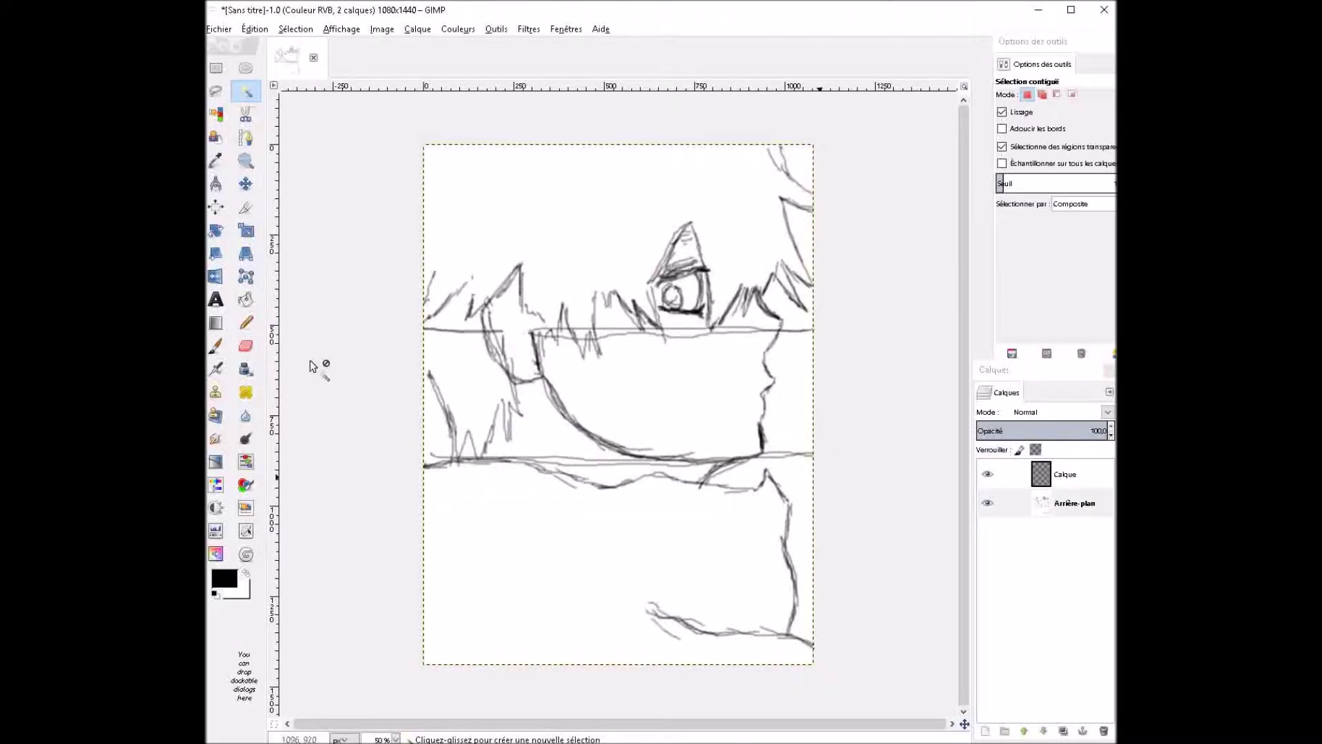
pyautogui.click(246, 346)
pyautogui.press(']')
pyautogui.press(']')
pyautogui.press(']')
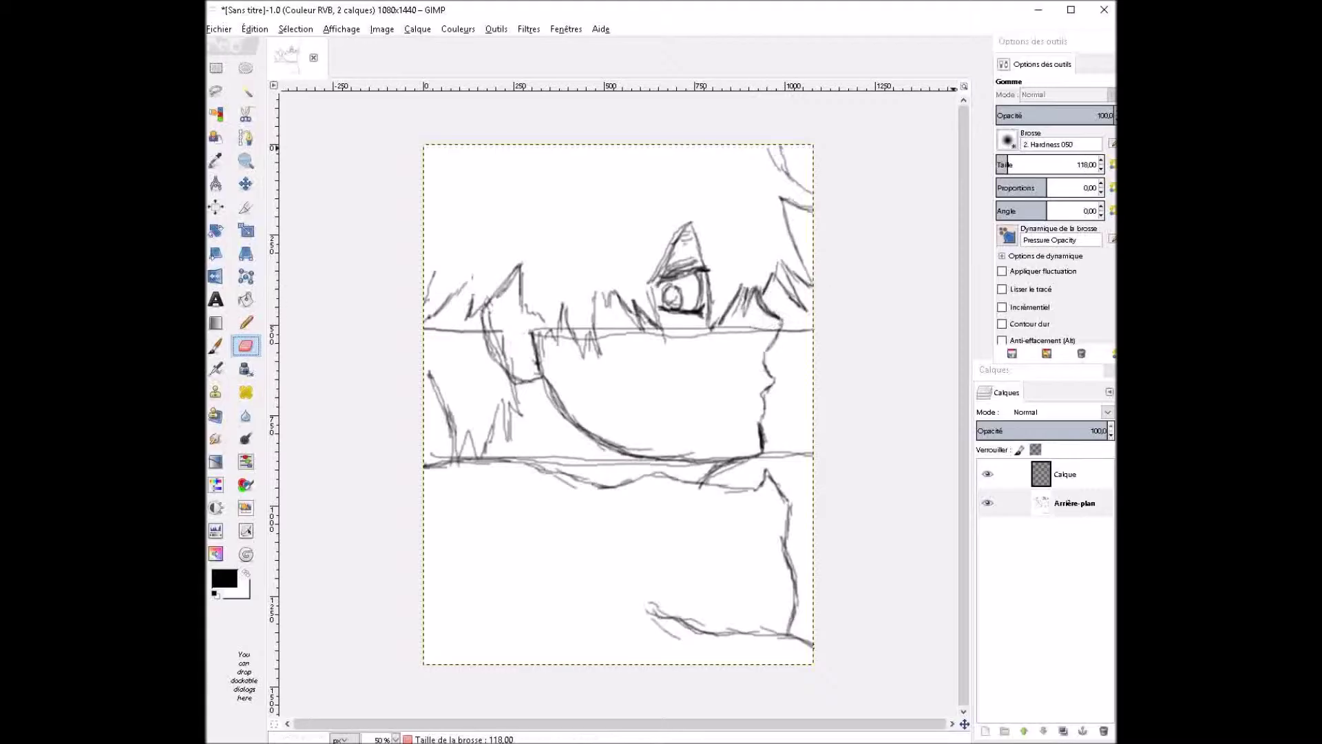
# Fade the sketch with the large Eraser and redraw the jaw, hair spikes and chin.
pyautogui.moveTo(547, 406)
pyautogui.mouseDown()
pyautogui.moveTo(544, 625)
pyautogui.moveTo(634, 487)
pyautogui.moveTo(763, 150)
pyautogui.moveTo(681, 681)
pyautogui.mouseUp()
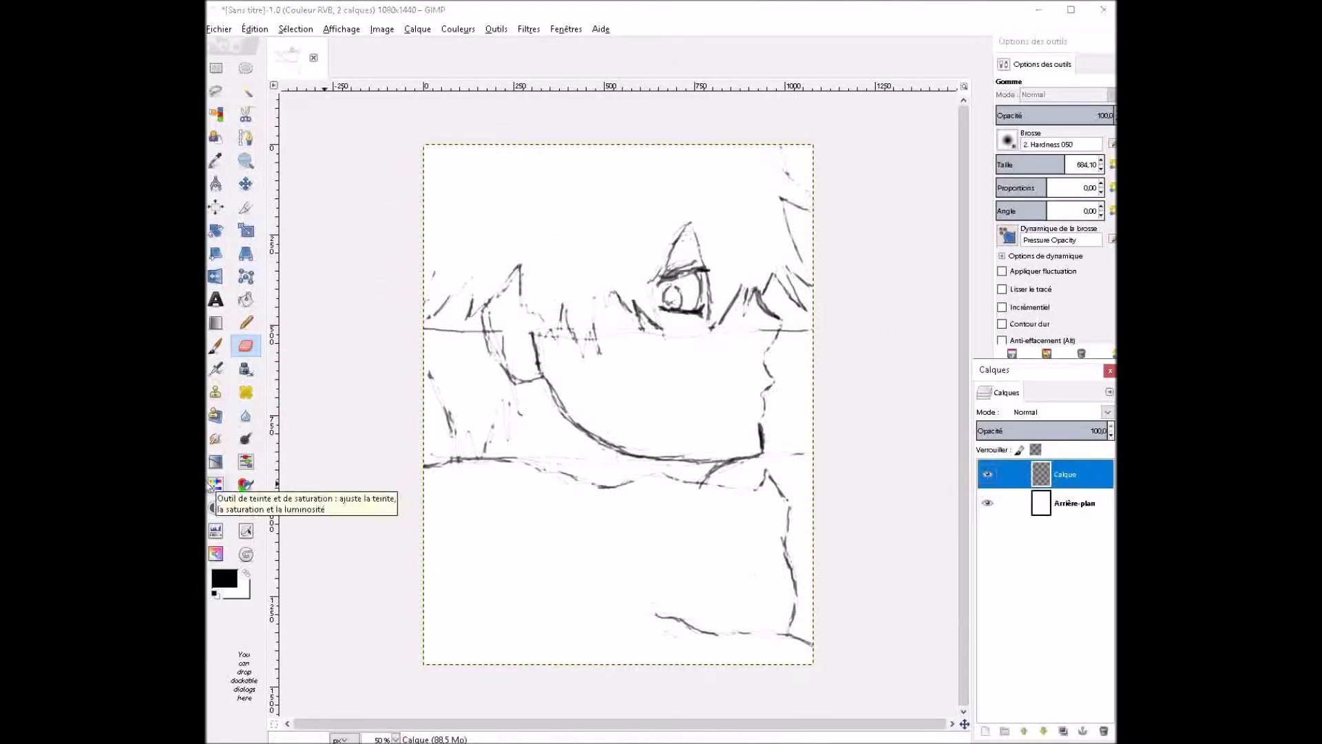
pyautogui.moveTo(1098, 168); pyautogui.dragTo(993, 185)
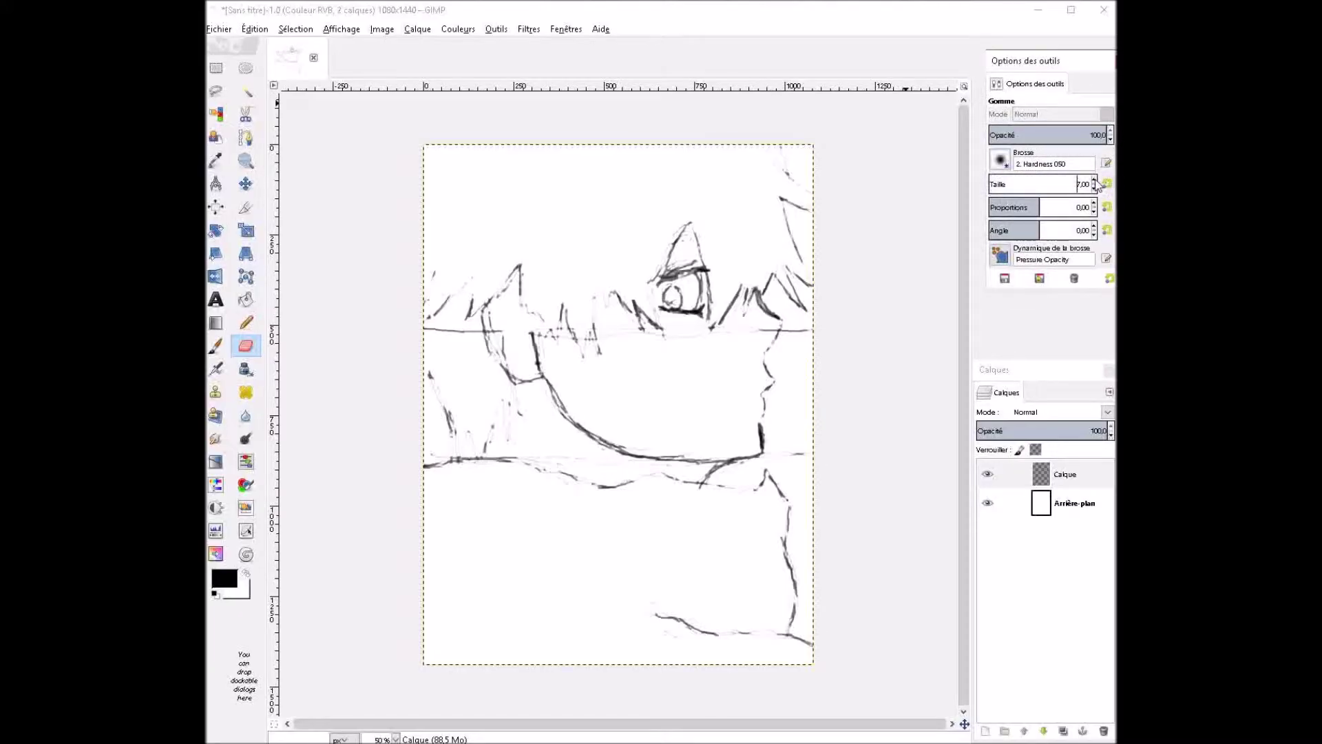
pyautogui.press('a')
pyautogui.moveTo(551, 479)
pyautogui.mouseDown()
pyautogui.moveTo(771, 474)
pyautogui.moveTo(792, 557)
pyautogui.mouseUp()
pyautogui.moveTo(453, 466); pyautogui.dragTo(527, 402)
pyautogui.moveTo(425, 320); pyautogui.dragTo(476, 278)
pyautogui.moveTo(475, 324)
pyautogui.mouseDown()
pyautogui.moveTo(544, 306)
pyautogui.moveTo(597, 364)
pyautogui.moveTo(647, 331)
pyautogui.moveTo(685, 275)
pyautogui.moveTo(754, 324)
pyautogui.moveTo(797, 301)
pyautogui.moveTo(781, 199)
pyautogui.mouseUp()
pyautogui.moveTo(777, 148); pyautogui.dragTo(812, 199)
pyautogui.moveTo(699, 296); pyautogui.dragTo(687, 306)
pyautogui.hotkey('ctrl', 'z')
pyautogui.moveTo(760, 395); pyautogui.dragTo(744, 409)
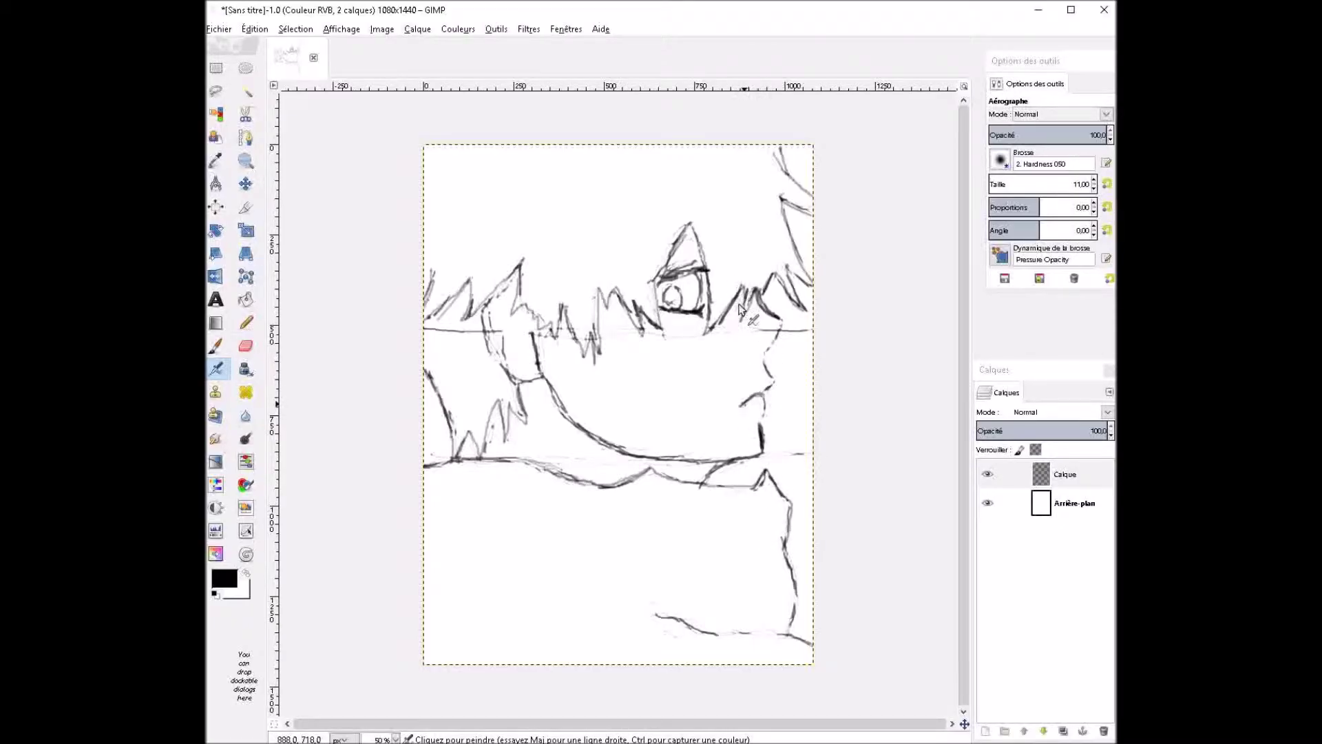
# On new layer Calque #1, ink bold Paintbrush strokes over the left hair spikes.
pyautogui.keyDown('shift'); pyautogui.click(985, 731); pyautogui.keyUp('shift')
pyautogui.click(216, 345)
pyautogui.moveTo(425, 370)
pyautogui.mouseDown()
pyautogui.moveTo(453, 446)
pyautogui.moveTo(495, 416)
pyautogui.moveTo(530, 424)
pyautogui.mouseUp()
pyautogui.moveTo(433, 272)
pyautogui.mouseDown()
pyautogui.moveTo(426, 303)
pyautogui.moveTo(565, 313)
pyautogui.moveTo(593, 364)
pyautogui.moveTo(626, 313)
pyautogui.moveTo(662, 331)
pyautogui.moveTo(687, 229)
pyautogui.moveTo(678, 201)
pyautogui.moveTo(651, 324)
pyautogui.moveTo(622, 298)
pyautogui.moveTo(596, 338)
pyautogui.mouseUp()
pyautogui.hotkey('ctrl', 'z')
# Ink the bold hair spikes beside the eye, the right hair line and the jawline.
pyautogui.moveTo(704, 334)
pyautogui.mouseDown()
pyautogui.moveTo(778, 275)
pyautogui.moveTo(806, 310)
pyautogui.mouseUp()
pyautogui.moveTo(782, 199); pyautogui.dragTo(803, 263)
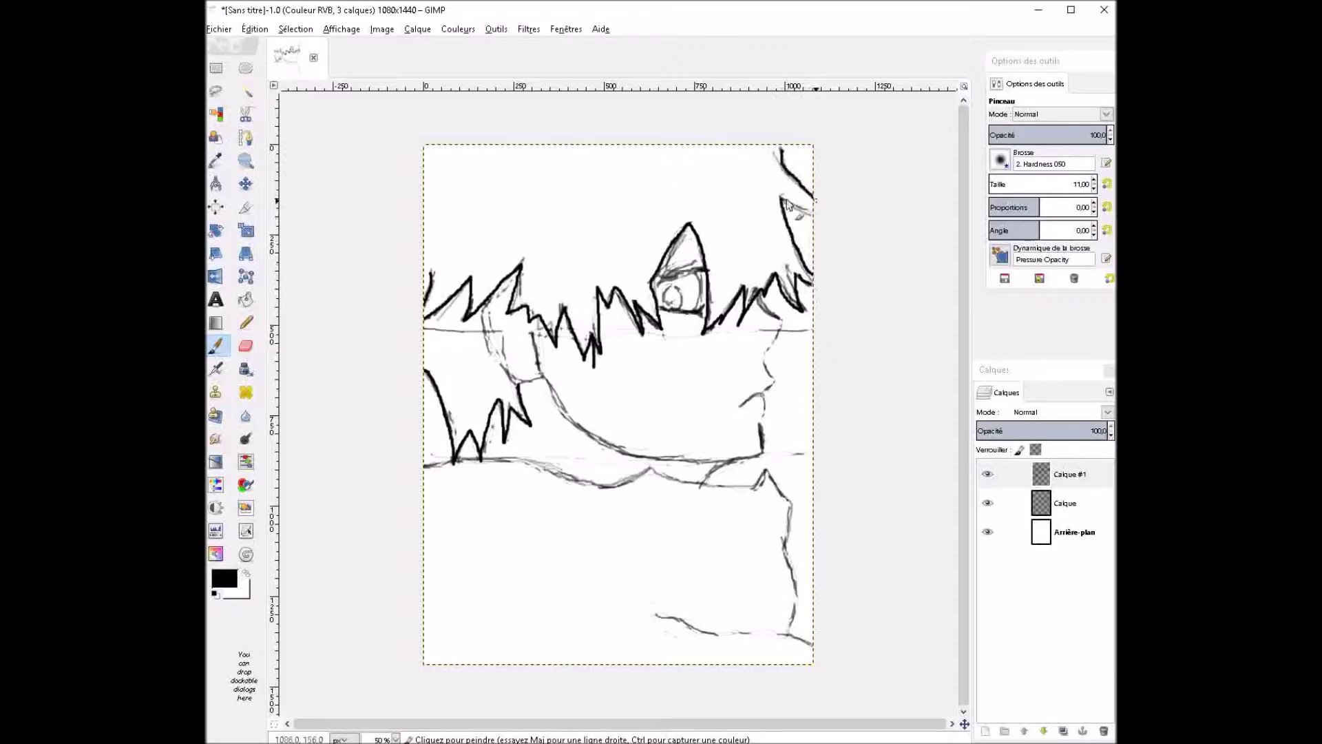
pyautogui.click(661, 222)
pyautogui.moveTo(763, 359); pyautogui.dragTo(744, 412)
pyautogui.hotkey('ctrl', 'z')
pyautogui.moveTo(771, 349); pyautogui.dragTo(748, 409)
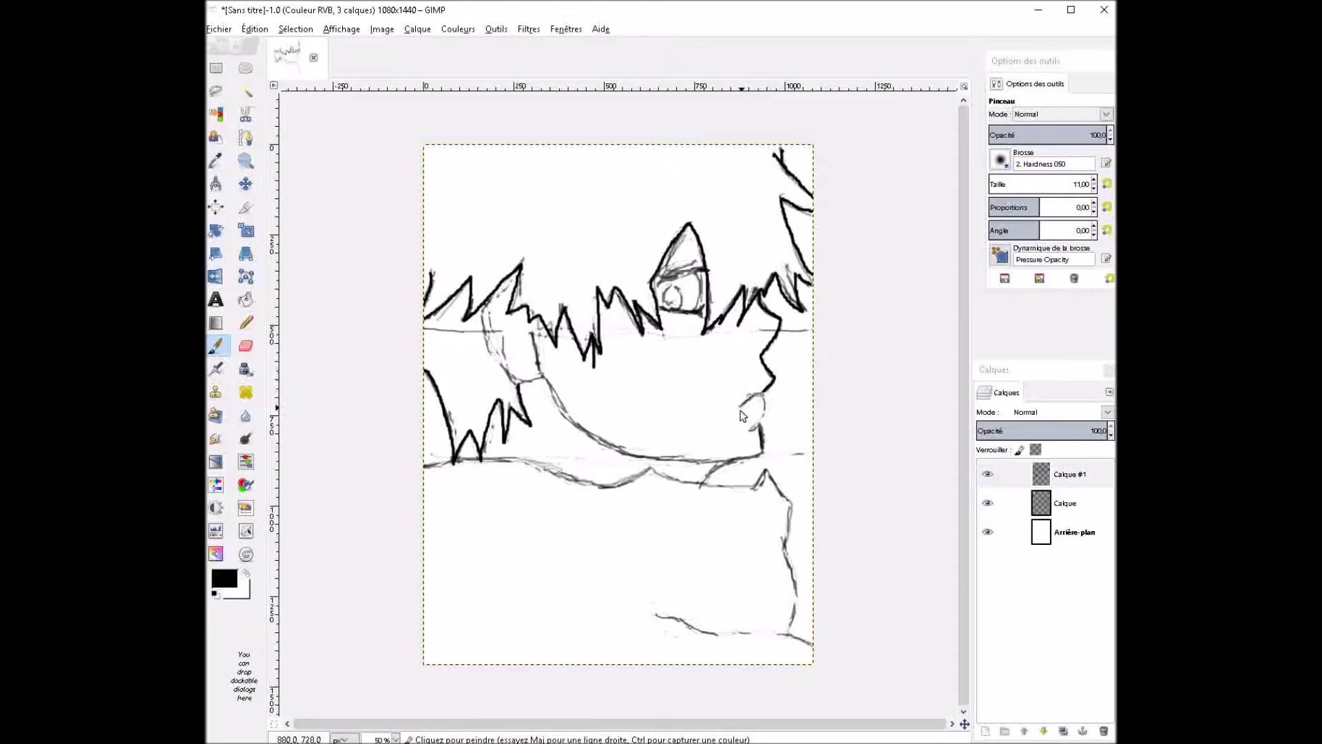
pyautogui.hotkey('ctrl', 'z')
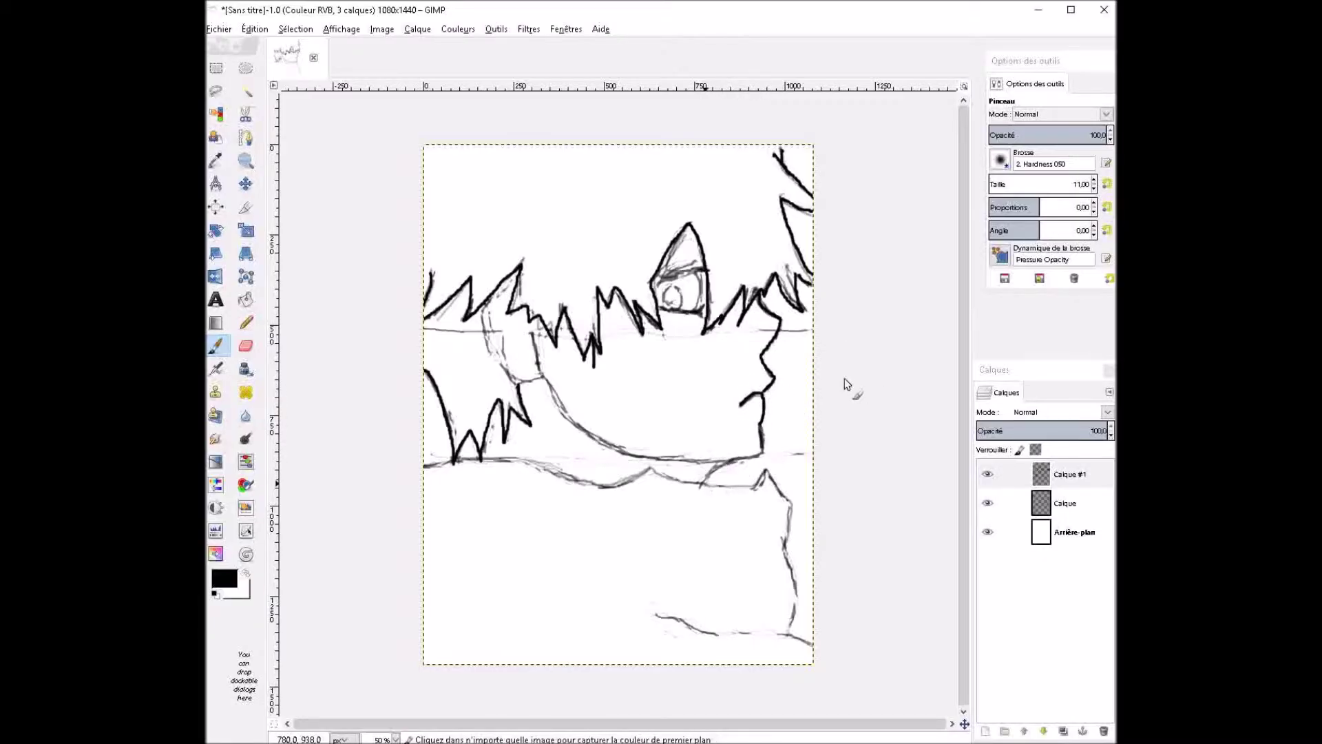
# Ink the cheek curve, lower jaw, coat's bottom line and top edge of the eye.
pyautogui.moveTo(484, 308)
pyautogui.mouseDown()
pyautogui.moveTo(514, 381)
pyautogui.moveTo(657, 464)
pyautogui.moveTo(744, 465)
pyautogui.mouseUp()
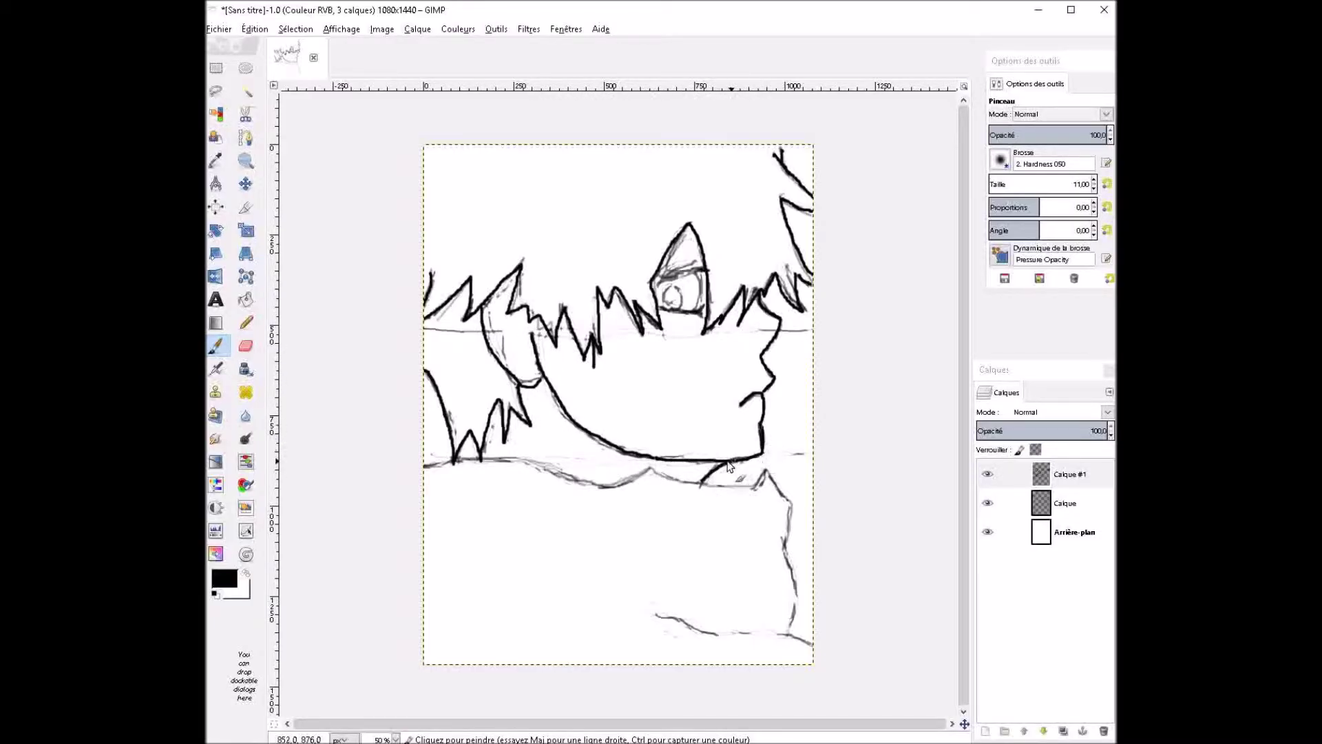
pyautogui.moveTo(484, 461); pyautogui.dragTo(626, 482)
pyautogui.hotkey('ctrl', 'z')
pyautogui.moveTo(482, 458)
pyautogui.mouseDown()
pyautogui.moveTo(765, 504)
pyautogui.moveTo(795, 564)
pyautogui.moveTo(789, 633)
pyautogui.mouseUp()
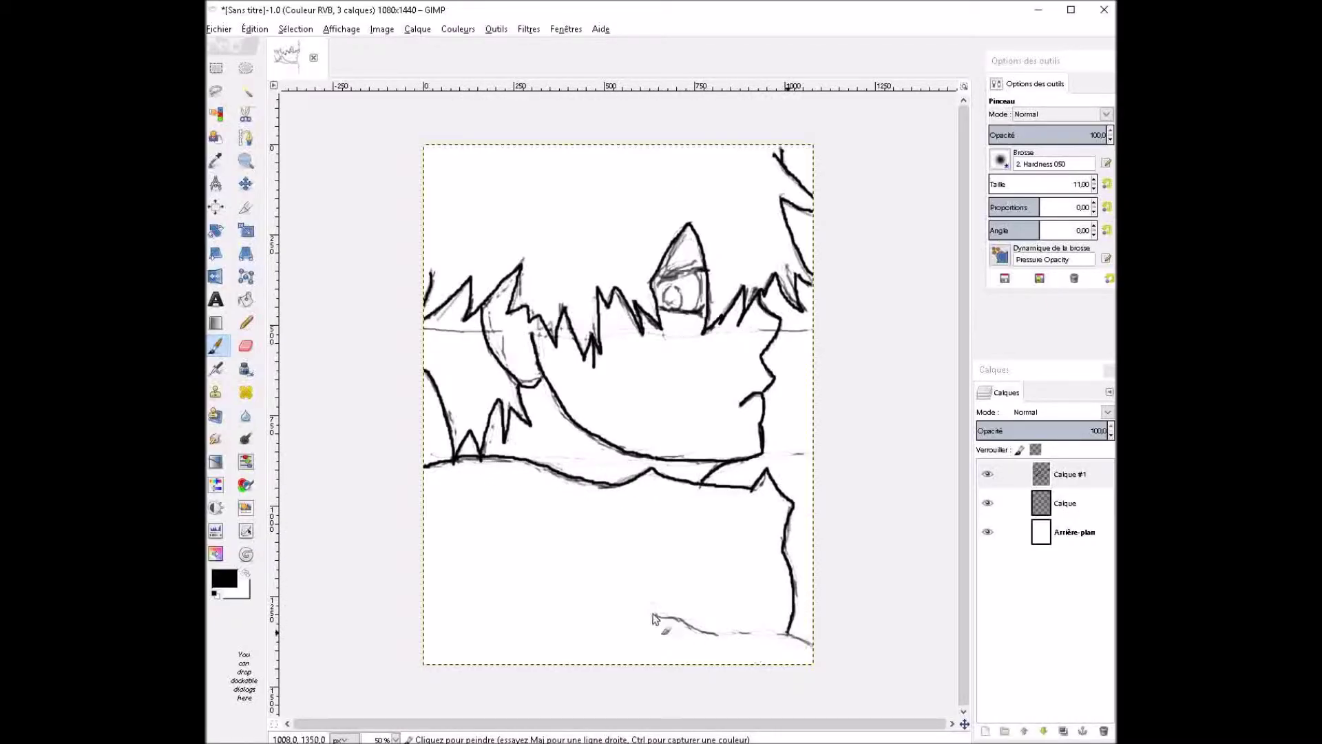
pyautogui.moveTo(655, 615); pyautogui.dragTo(811, 645)
pyautogui.moveTo(650, 280); pyautogui.dragTo(684, 279)
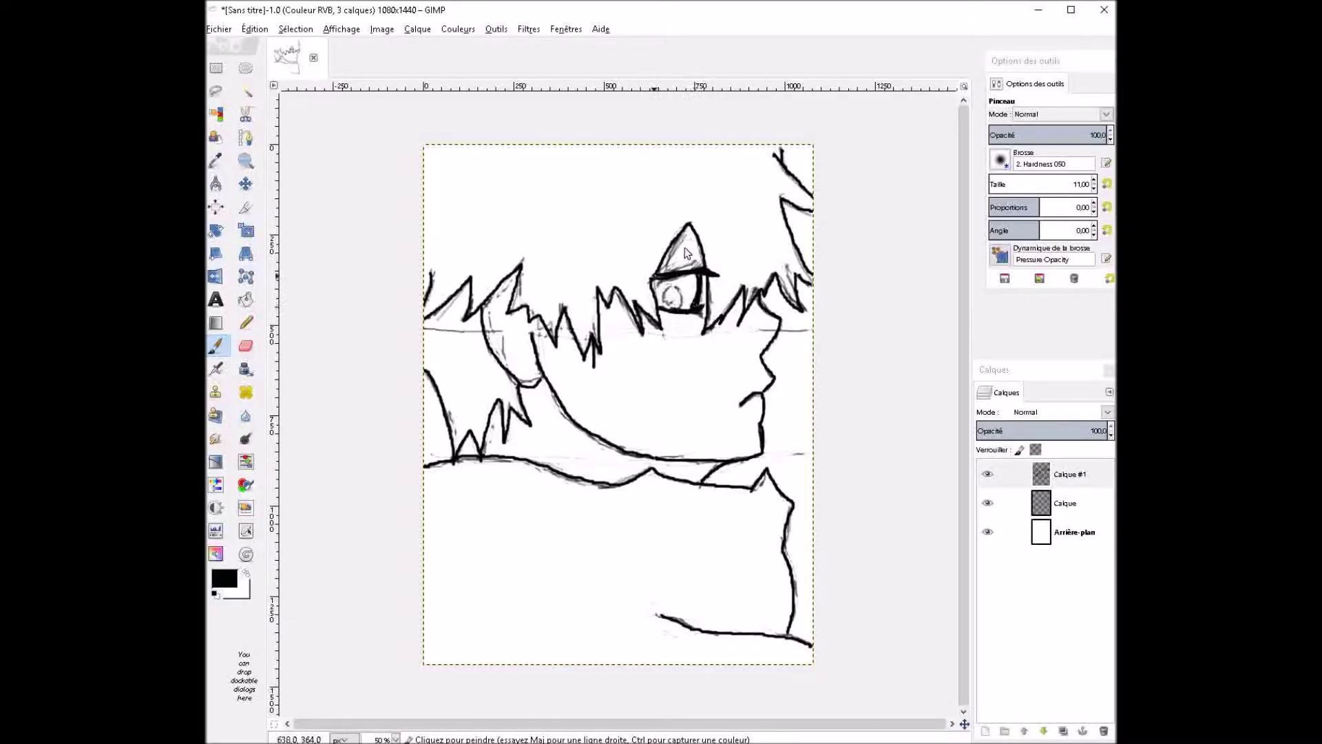
# Try a pupil on the sketch layer, undo it, and open that layer's context menu.
pyautogui.click(1065, 506)
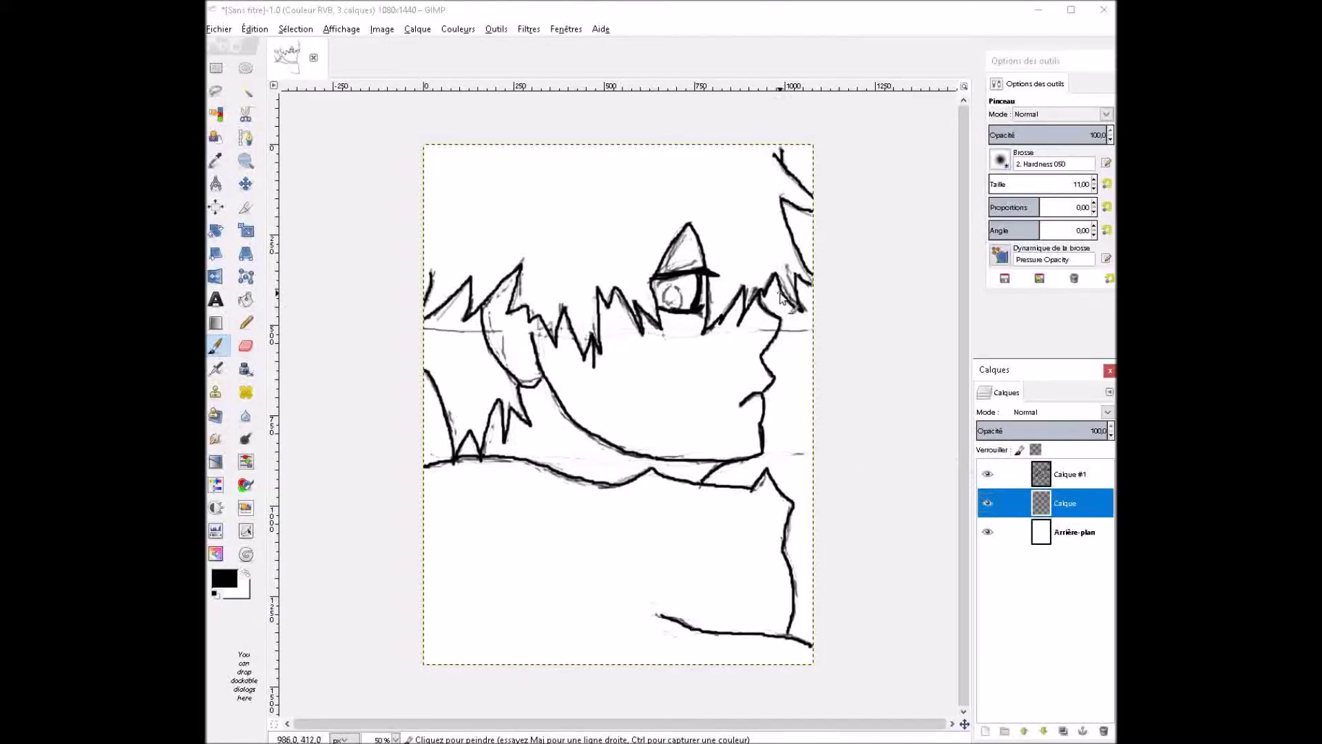
pyautogui.moveTo(678, 288); pyautogui.dragTo(683, 296)
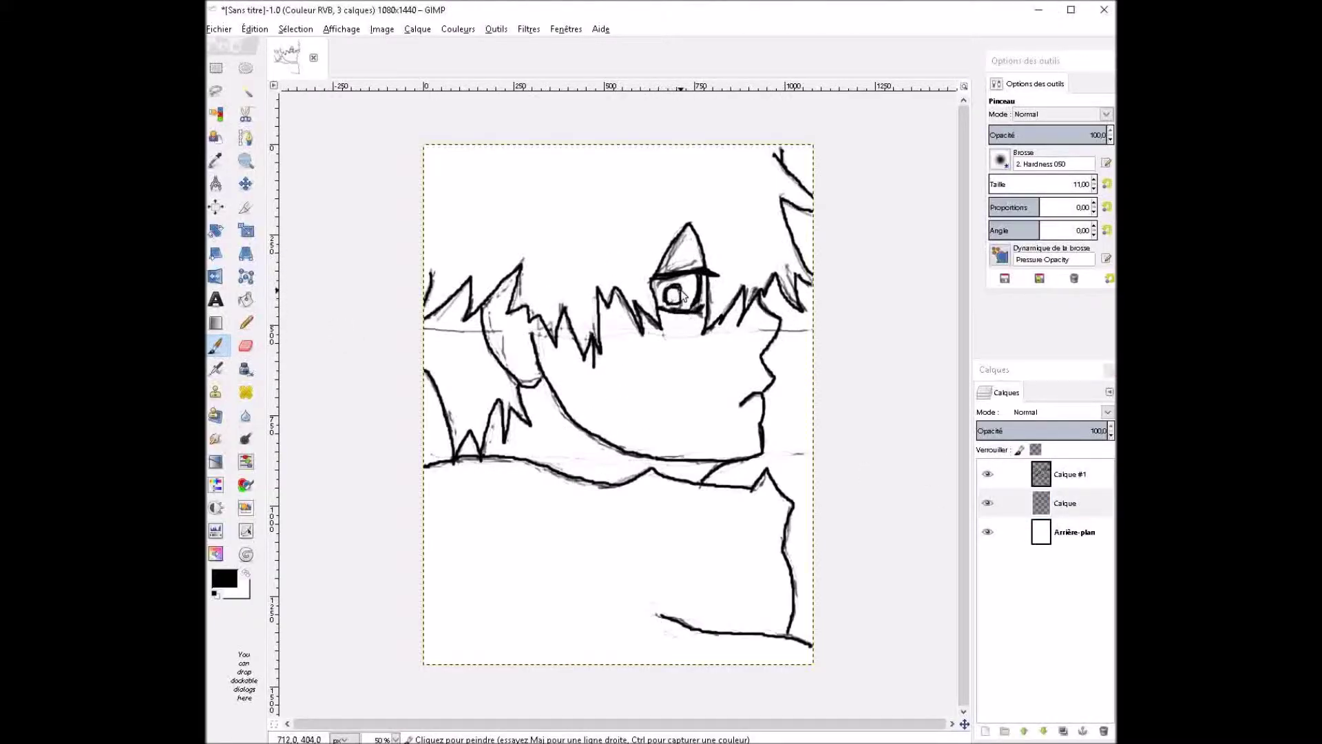
pyautogui.hotkey('ctrl', 'z')
pyautogui.hotkey('shift', 'e')
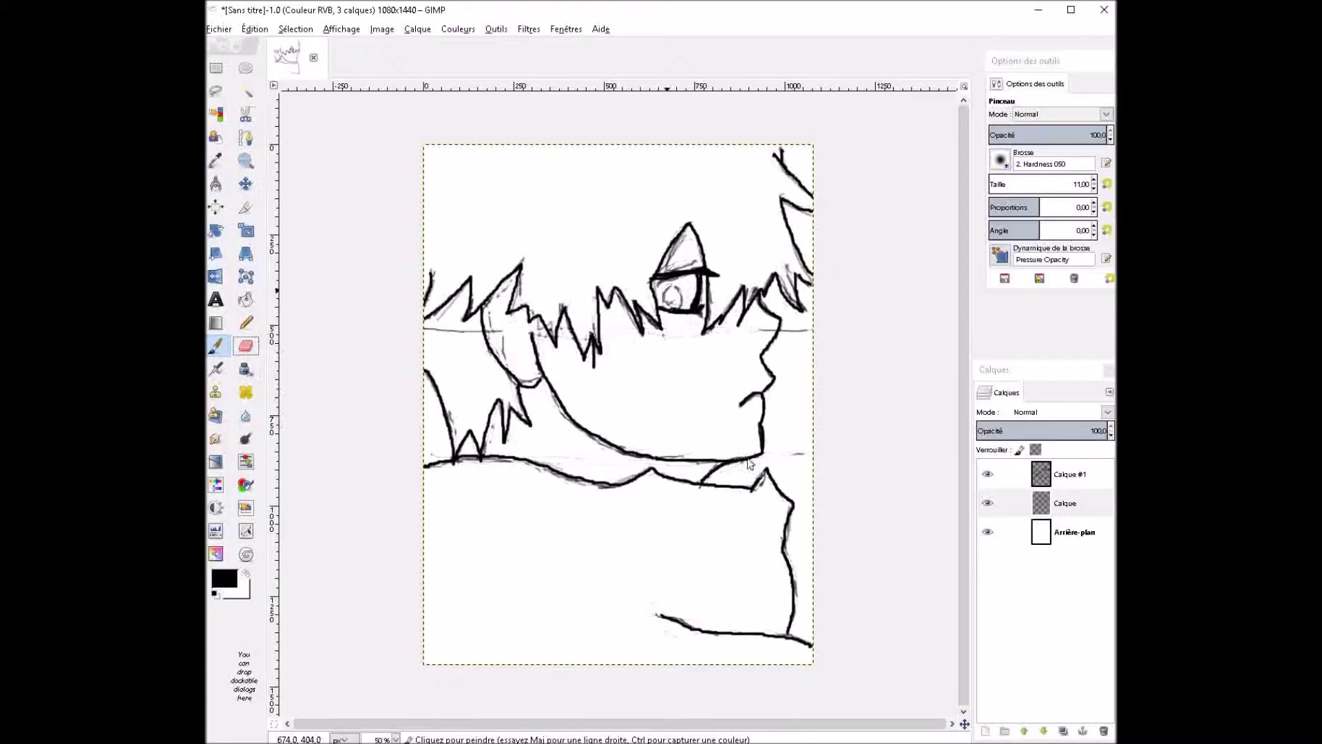
pyautogui.click(1019, 503)
pyautogui.rightClick(1019, 502)
# Delete the pencil sketch layer, add a new layer, and enlarge the Paintbrush.
pyautogui.click(1061, 260)
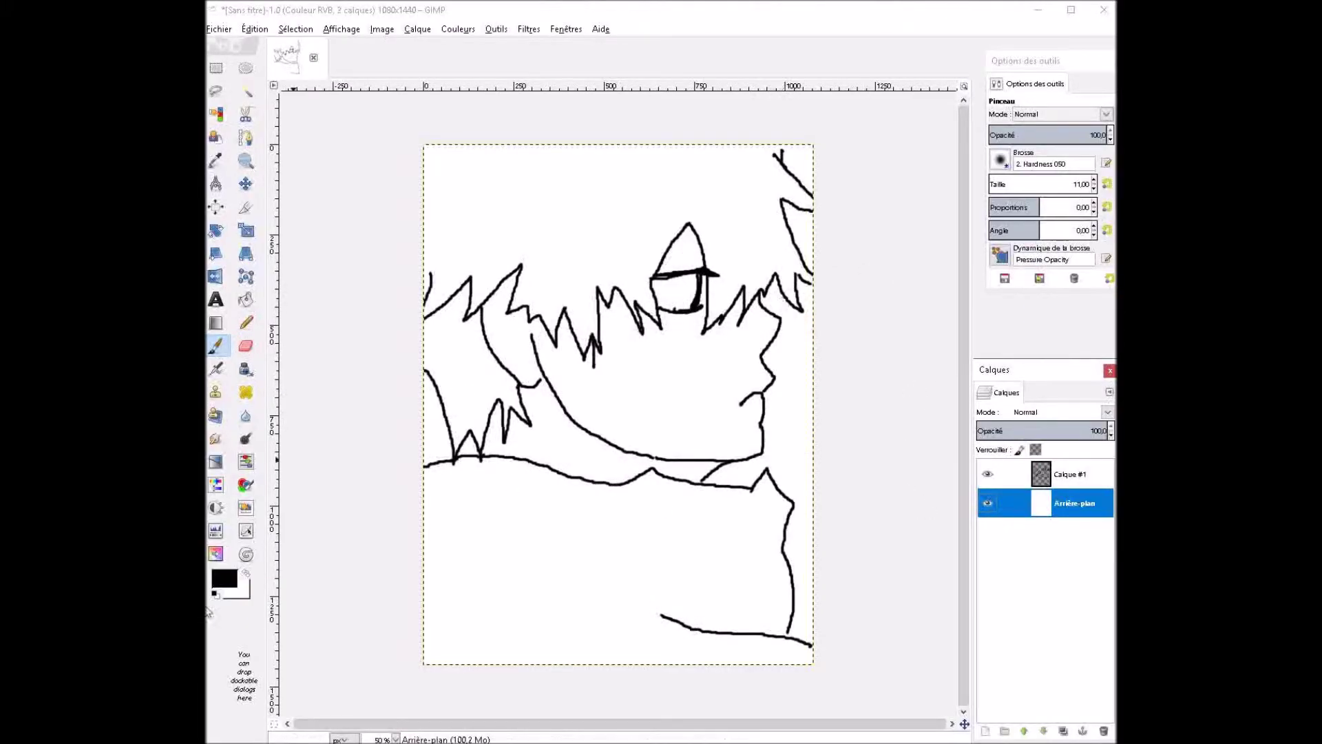
pyautogui.click(225, 579)
pyautogui.click(380, 654)
pyautogui.hotkey('ctrl', 'z')
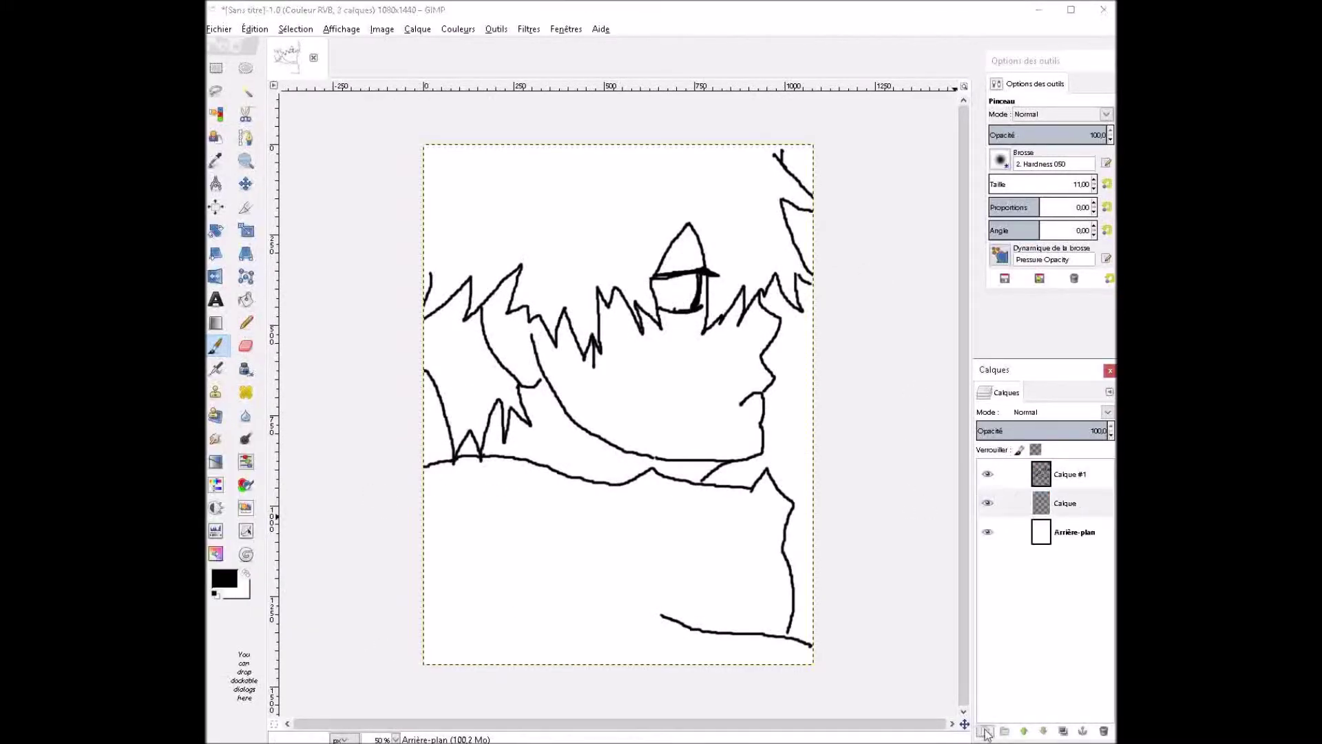
pyautogui.hotkey('shift', 'b')
pyautogui.click(508, 546)
pyautogui.hotkey('ctrl', 'z')
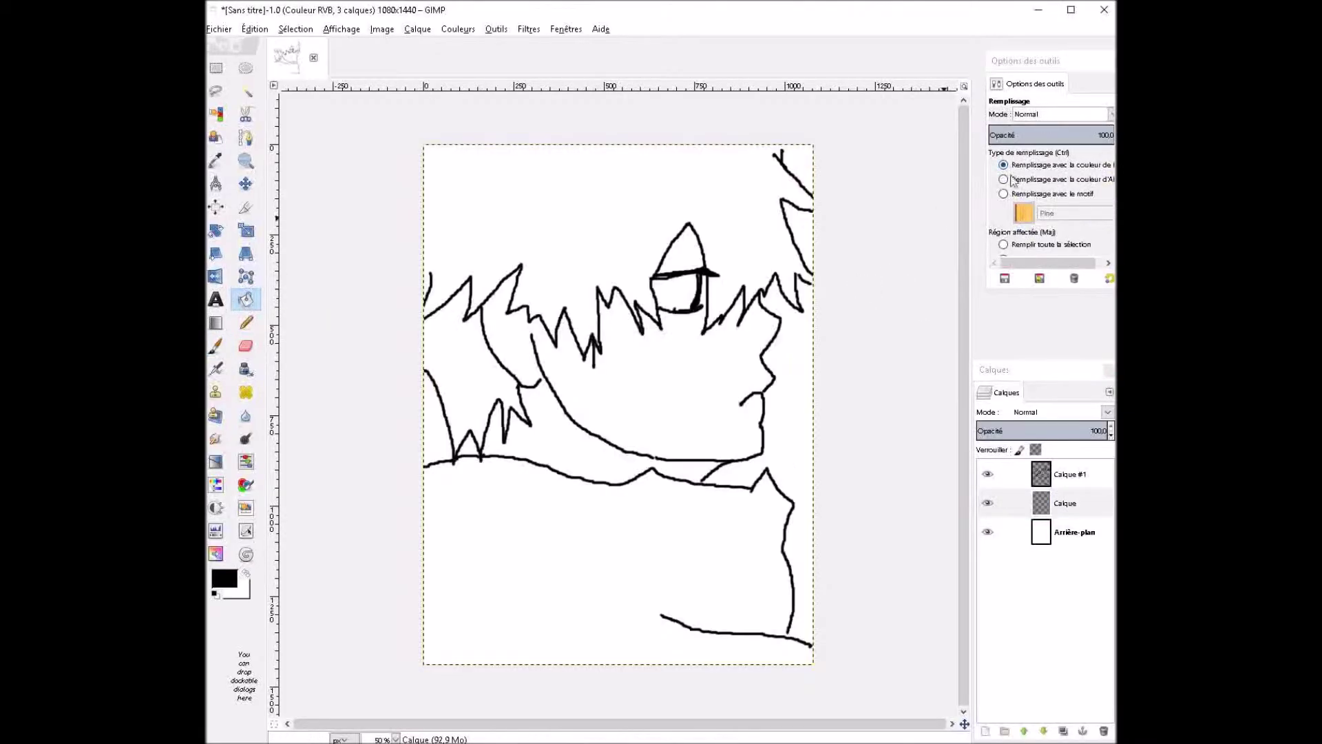
pyautogui.press('p')
pyautogui.click(1024, 181)
# Paint the coat below the neck solid black with a large hard-edged brush.
pyautogui.moveTo(487, 581); pyautogui.dragTo(472, 655)
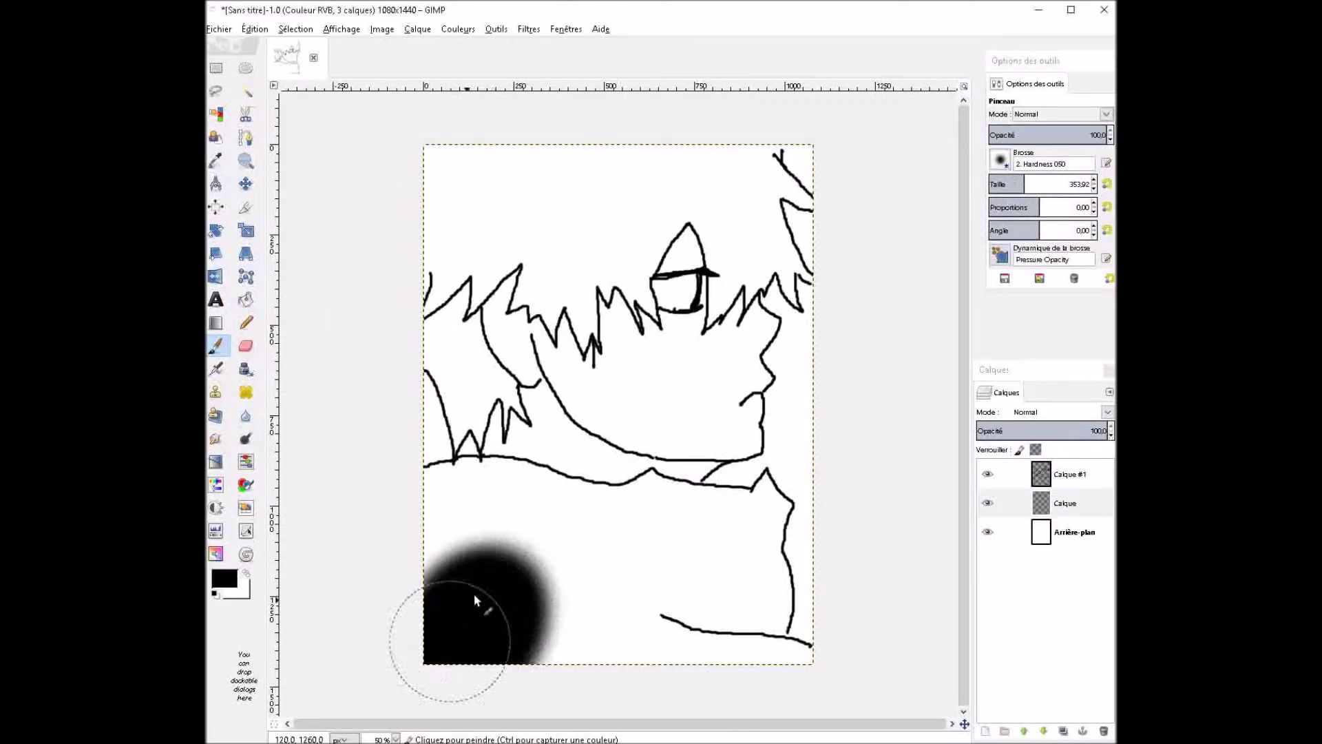
pyautogui.click(1000, 160)
pyautogui.click(1033, 179)
pyautogui.moveTo(482, 565)
pyautogui.mouseDown()
pyautogui.moveTo(490, 584)
pyautogui.moveTo(482, 520)
pyautogui.moveTo(605, 537)
pyautogui.moveTo(579, 564)
pyautogui.moveTo(680, 624)
pyautogui.moveTo(710, 592)
pyautogui.mouseUp()
pyautogui.press('[')
pyautogui.moveTo(689, 513); pyautogui.dragTo(652, 530)
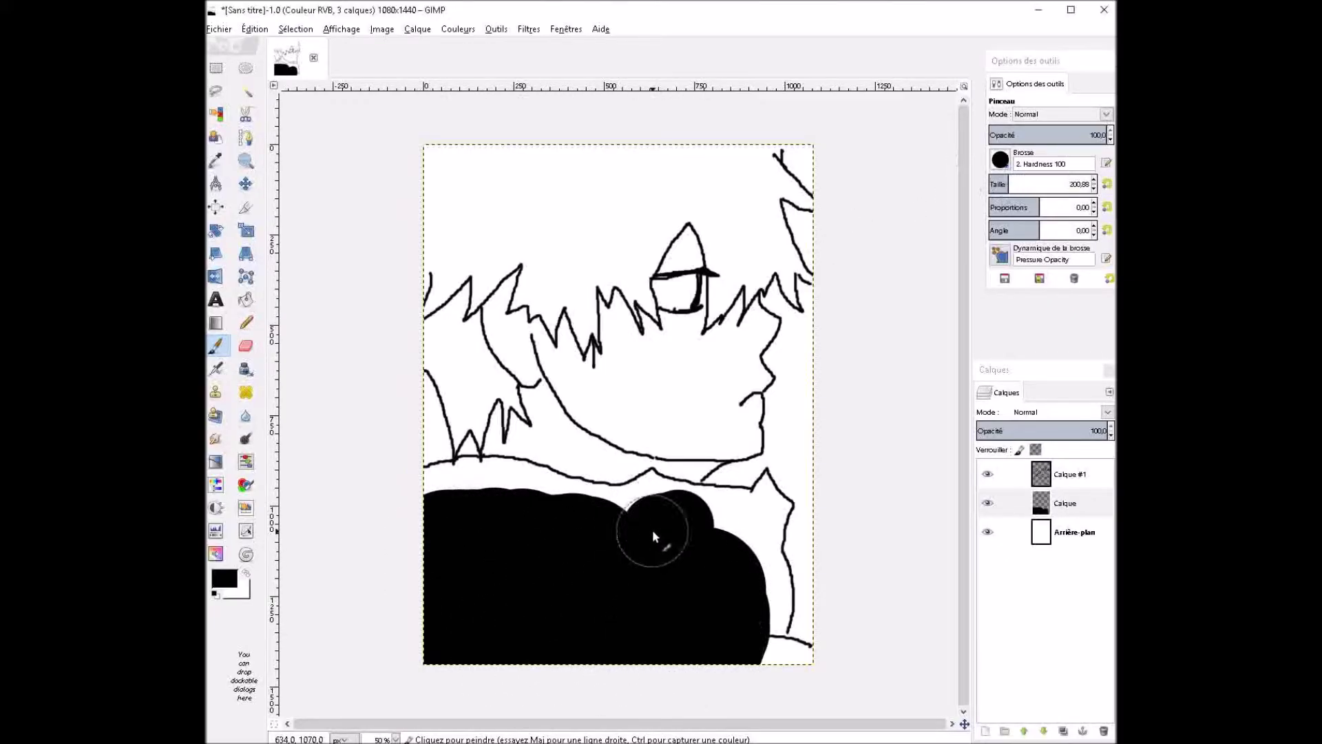
pyautogui.moveTo(464, 489); pyautogui.dragTo(580, 506)
pyautogui.hotkey('ctrl', 'z')
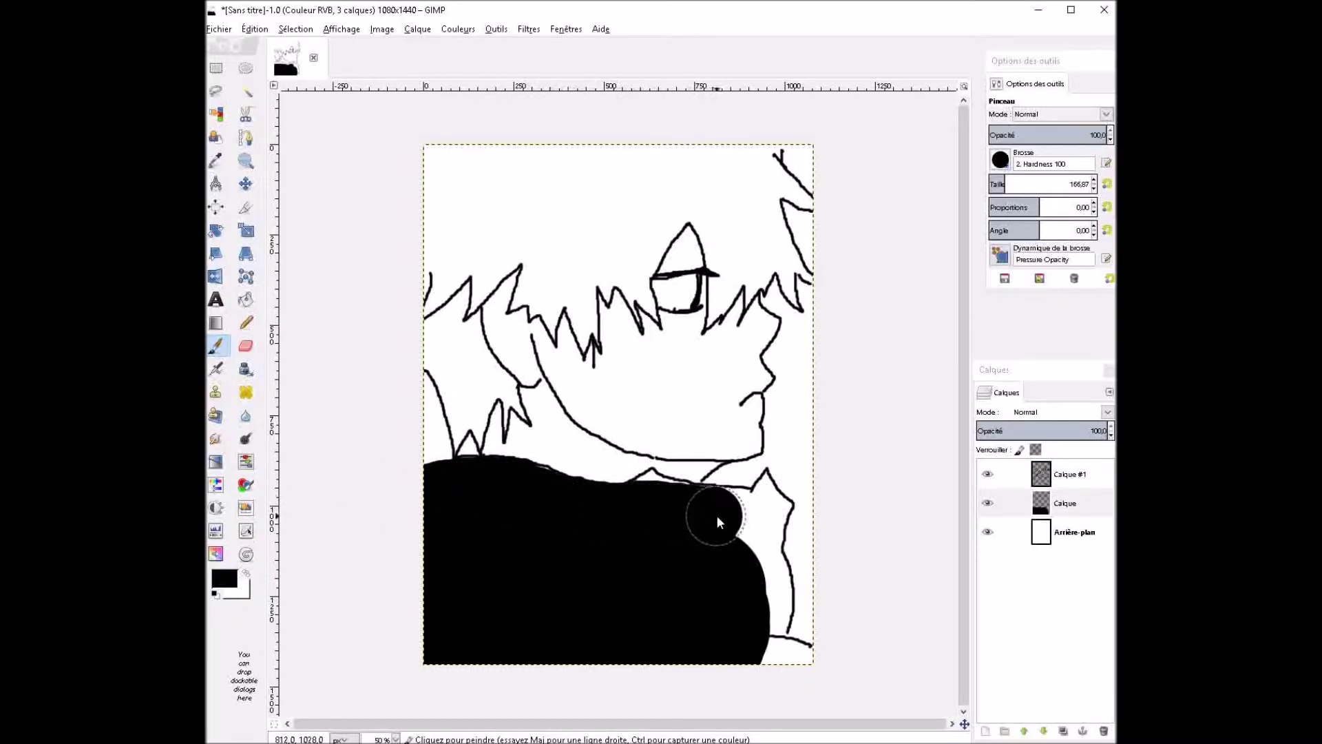
pyautogui.moveTo(758, 638); pyautogui.dragTo(792, 672)
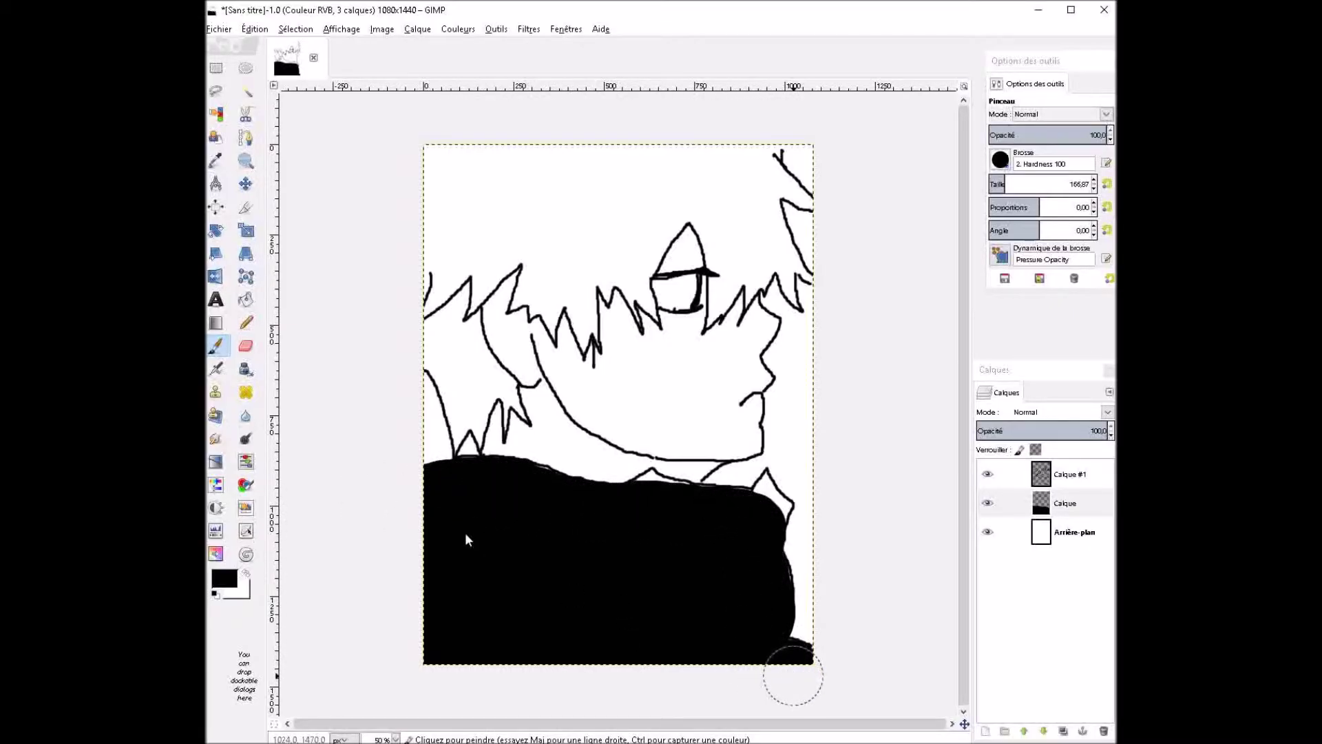
# Shrink the brush to about 27, touch up the coat, and add layer Calque #2.
pyautogui.click(1000, 183)
pyautogui.click(763, 515)
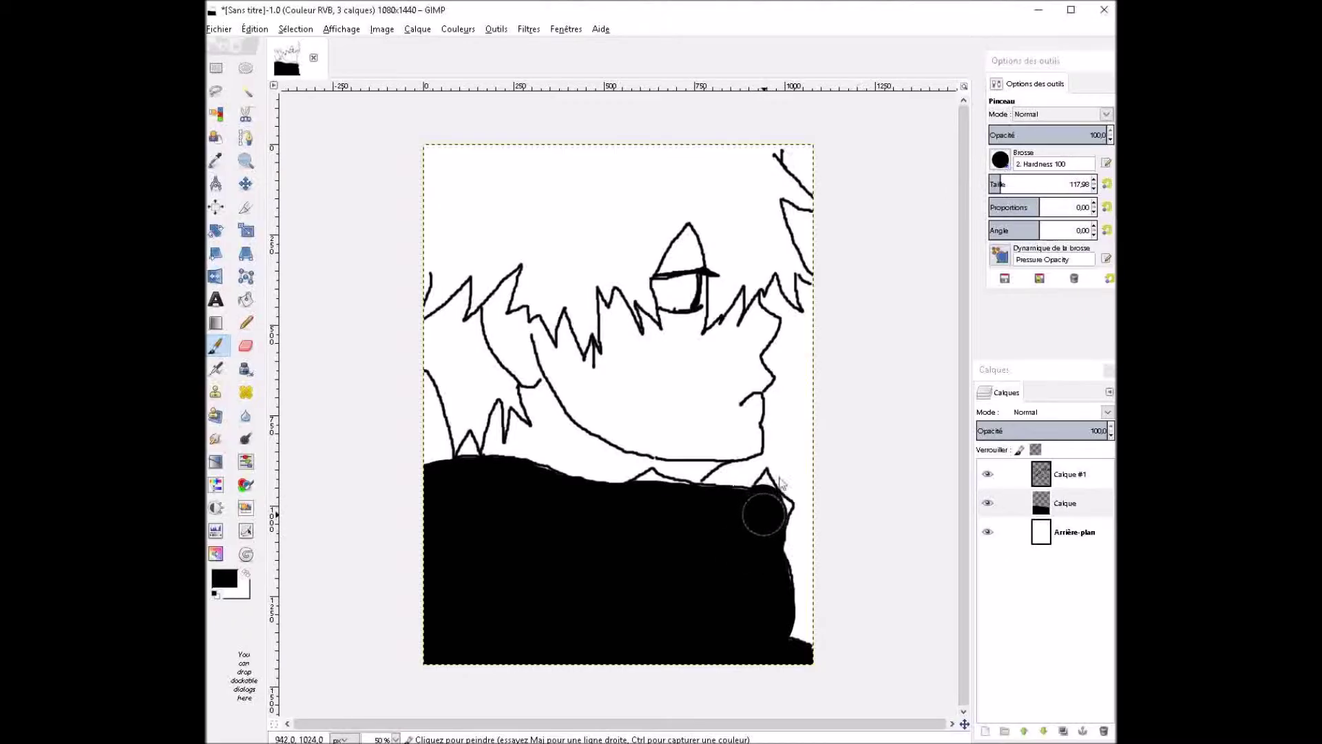
pyautogui.moveTo(1001, 183); pyautogui.dragTo(991, 184)
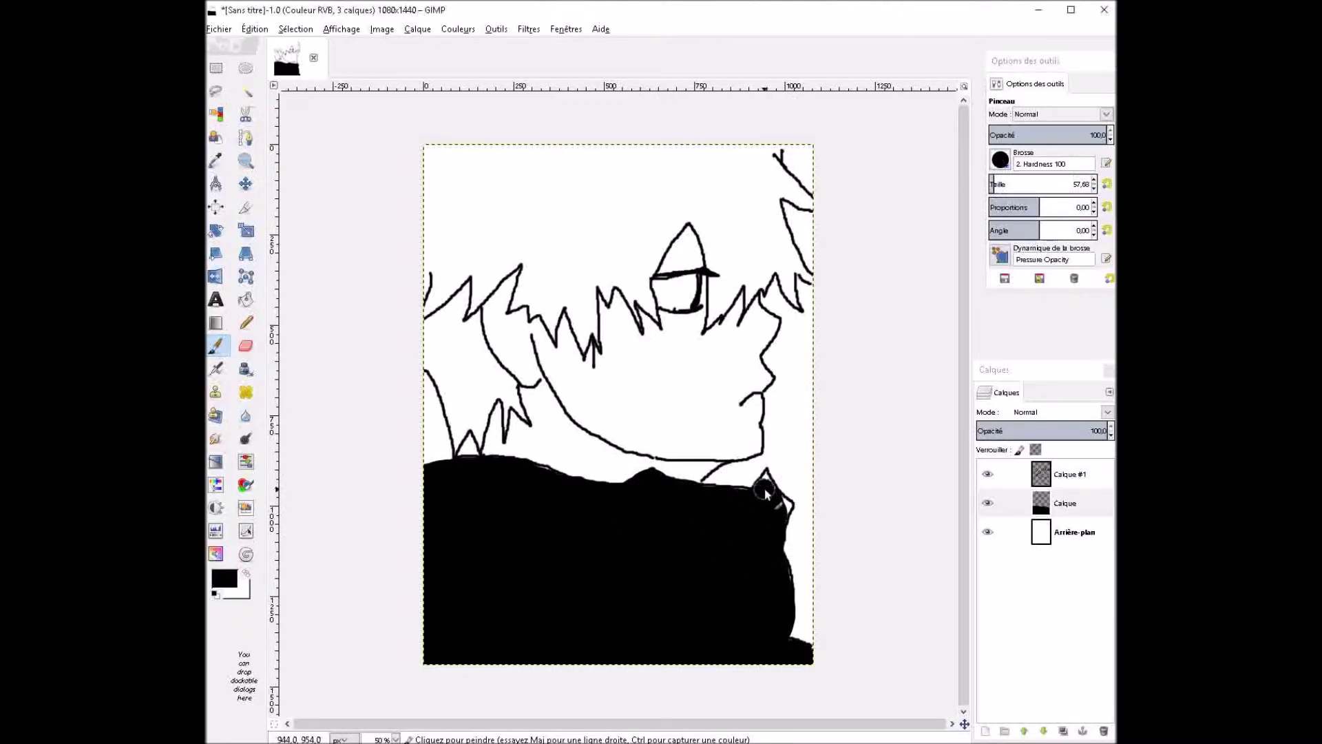
pyautogui.click(753, 523)
pyautogui.click(243, 596)
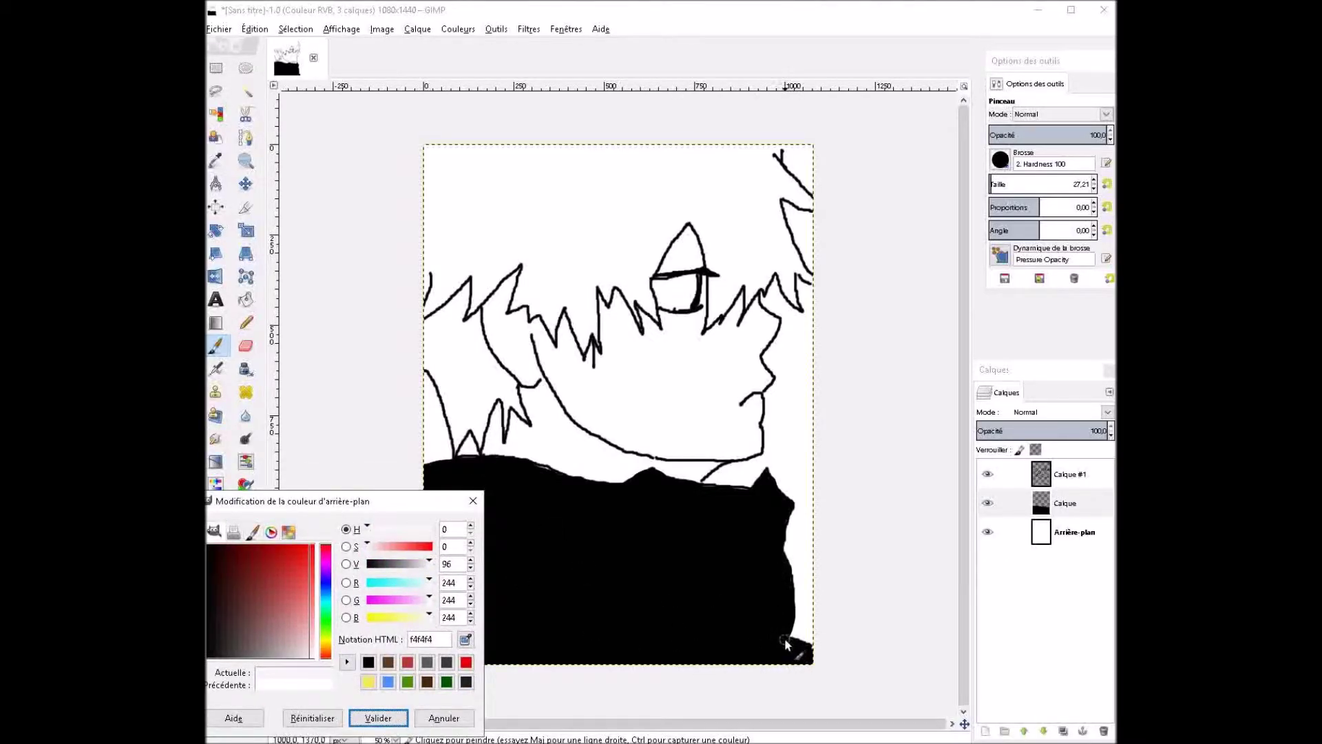
pyautogui.click(684, 611)
pyautogui.keyDown('shift'); pyautogui.click(984, 730); pyautogui.keyUp('shift')
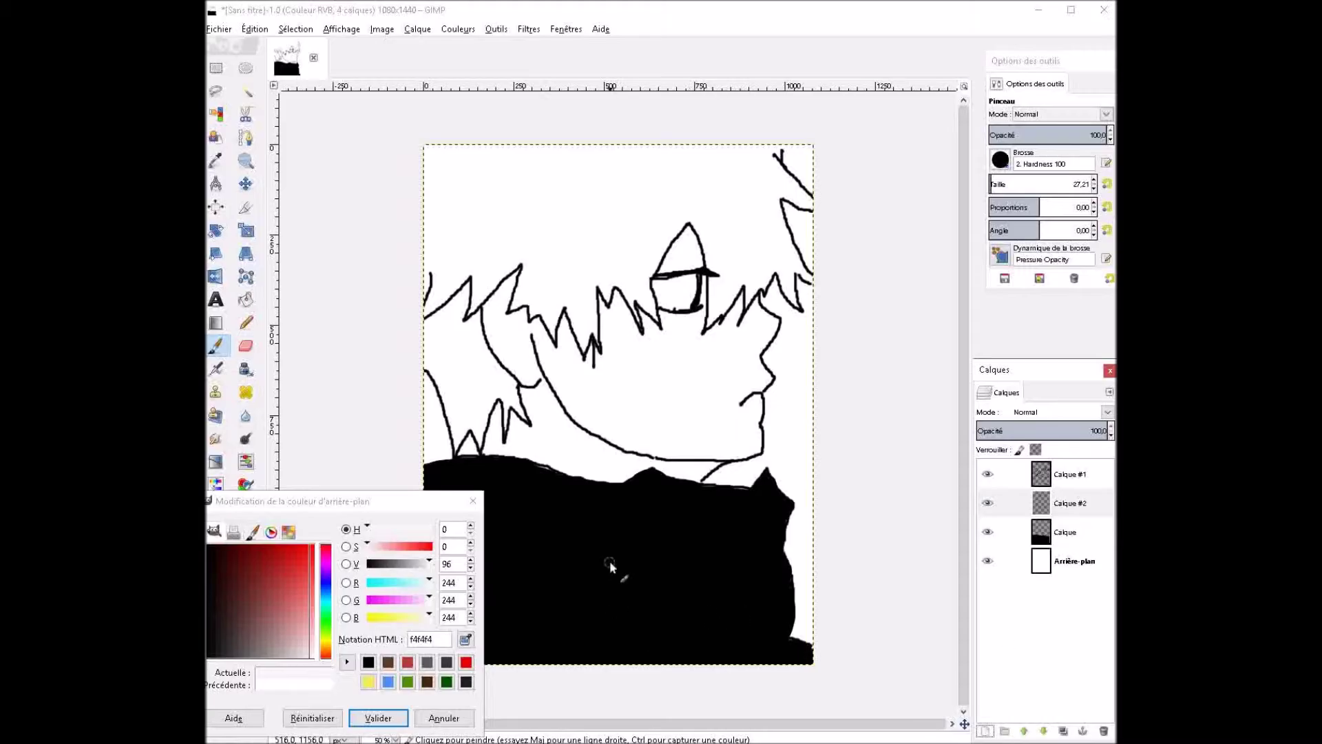
pyautogui.moveTo(1054, 532); pyautogui.dragTo(1057, 503)
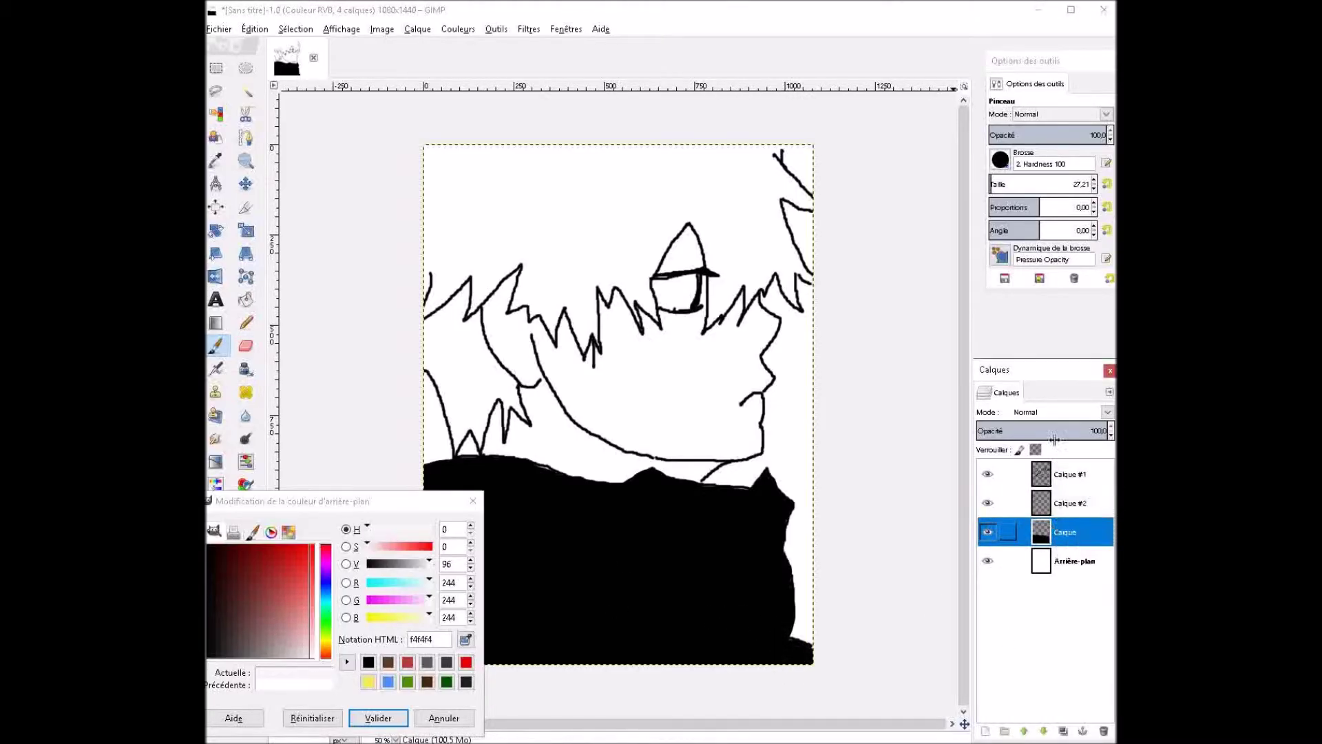
# On Calque #2, set the foreground colour to light grey eaeaea.
pyautogui.moveTo(1057, 503); pyautogui.dragTo(1057, 503)
pyautogui.moveTo(679, 477); pyautogui.dragTo(691, 416)
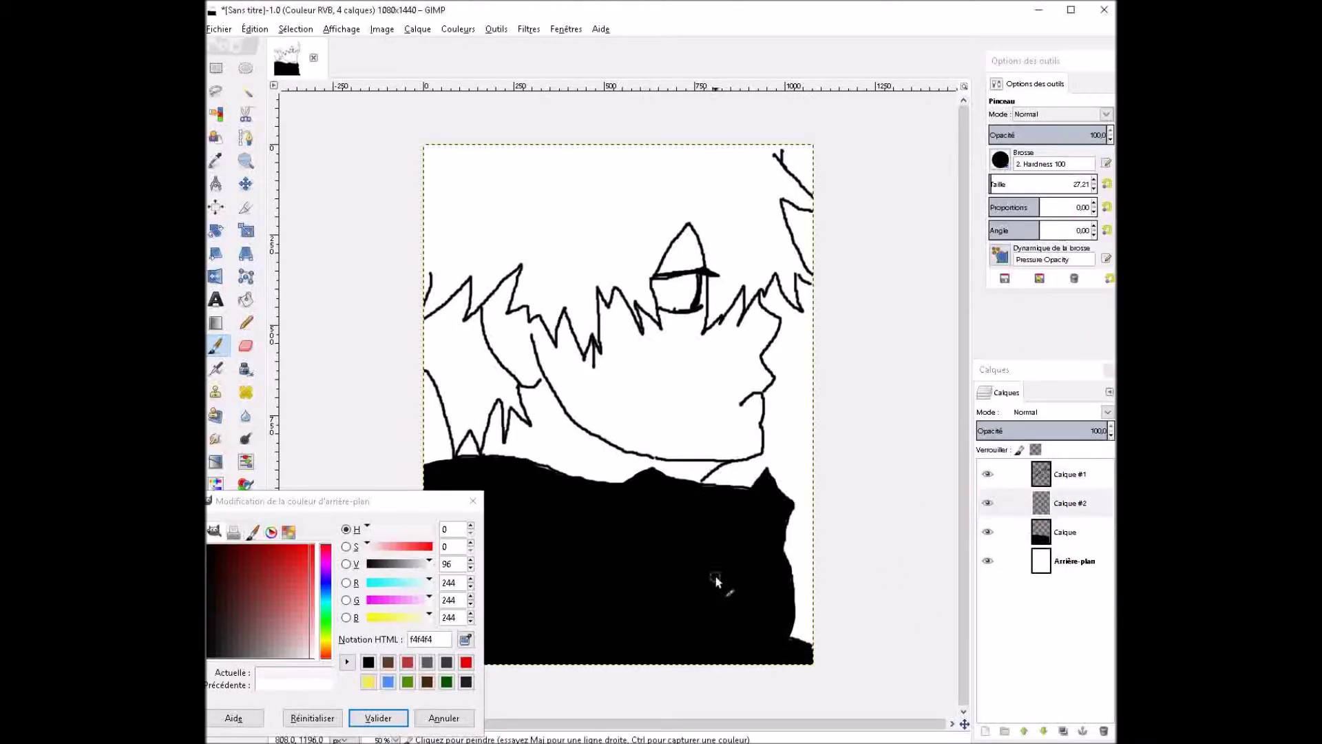
pyautogui.hotkey('ctrl', 'z')
pyautogui.click(222, 551)
pyautogui.click(581, 629)
pyautogui.moveTo(516, 468); pyautogui.dragTo(236, 505)
# Paint a light grey band along the bottom, a chest disc and teeth on the right.
pyautogui.moveTo(540, 581); pyautogui.dragTo(614, 626)
pyautogui.hotkey('ctrl', 'z')
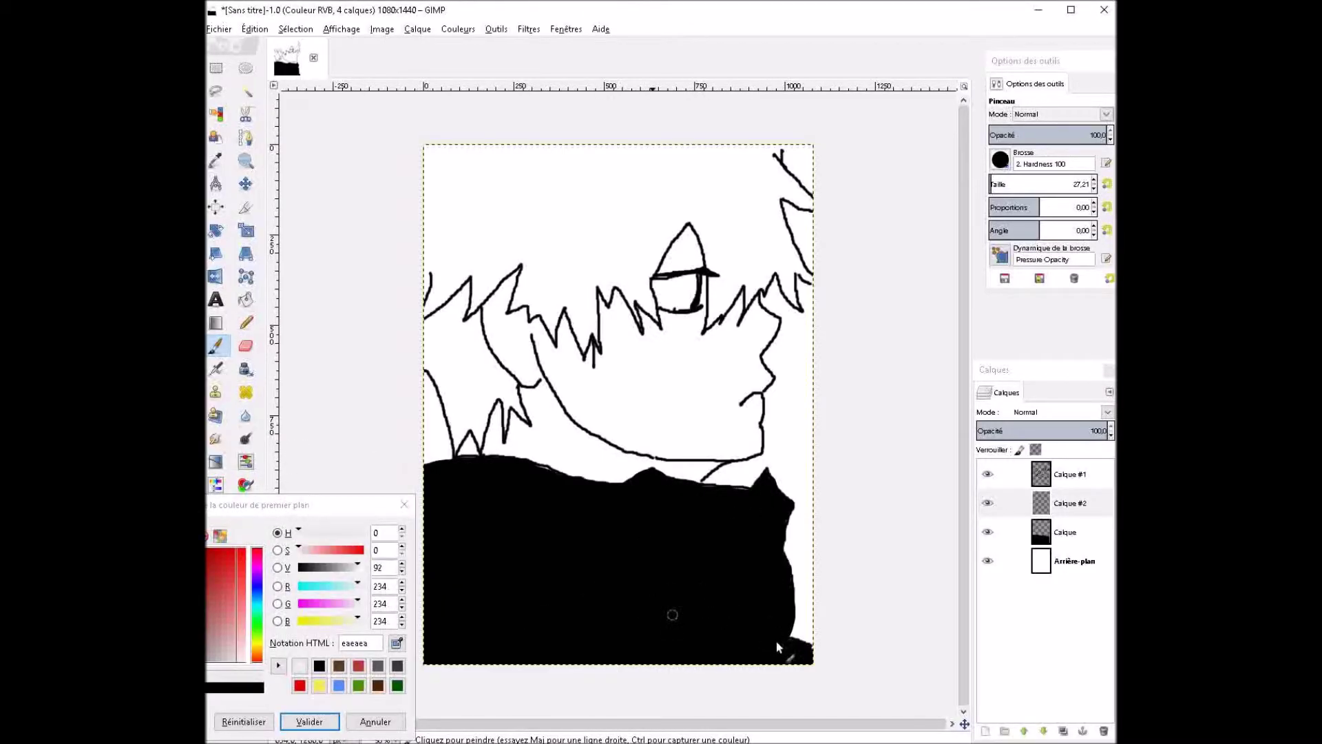
pyautogui.moveTo(778, 640)
pyautogui.mouseDown()
pyautogui.moveTo(662, 635)
pyautogui.moveTo(772, 656)
pyautogui.moveTo(703, 647)
pyautogui.moveTo(671, 610)
pyautogui.moveTo(620, 647)
pyautogui.mouseUp()
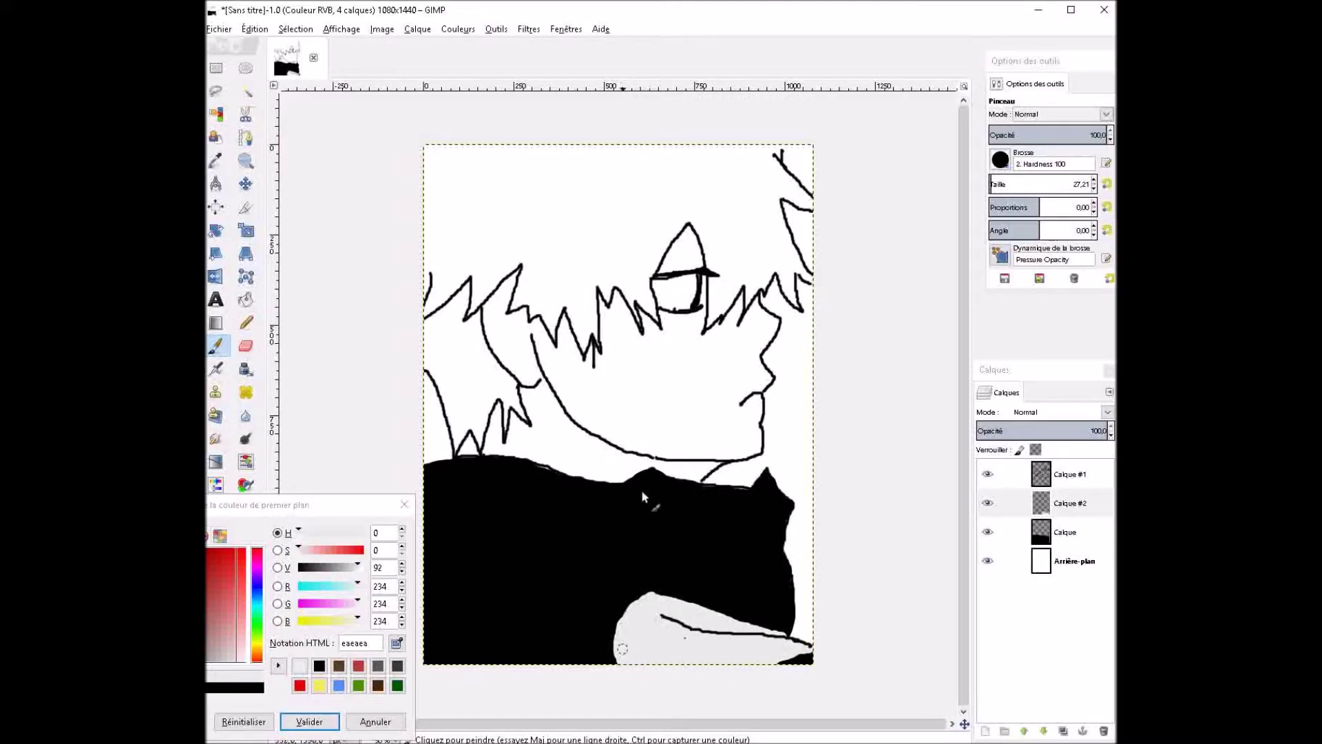
pyautogui.moveTo(635, 540)
pyautogui.mouseDown()
pyautogui.moveTo(679, 509)
pyautogui.moveTo(630, 542)
pyautogui.moveTo(661, 517)
pyautogui.moveTo(645, 532)
pyautogui.mouseUp()
pyautogui.moveTo(773, 593)
pyautogui.mouseDown()
pyautogui.moveTo(775, 619)
pyautogui.moveTo(745, 608)
pyautogui.mouseUp()
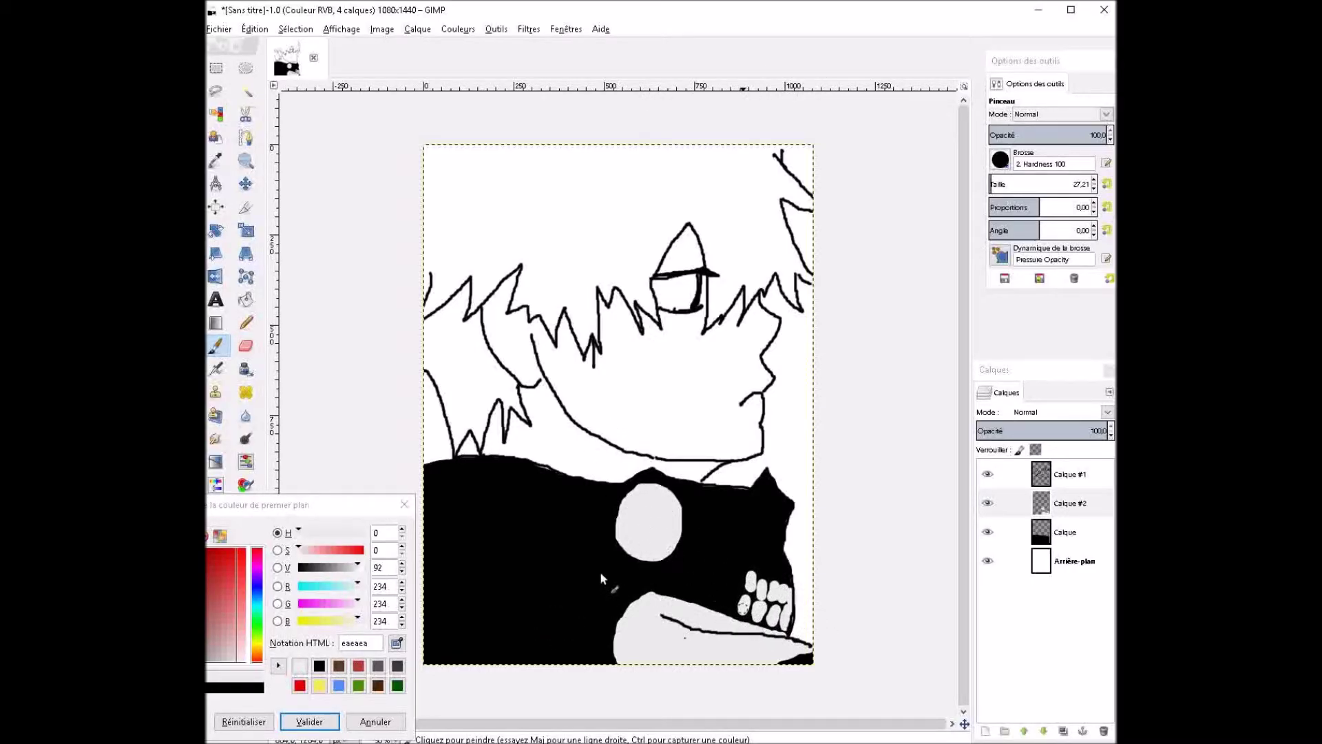
pyautogui.moveTo(385, 504); pyautogui.dragTo(441, 545)
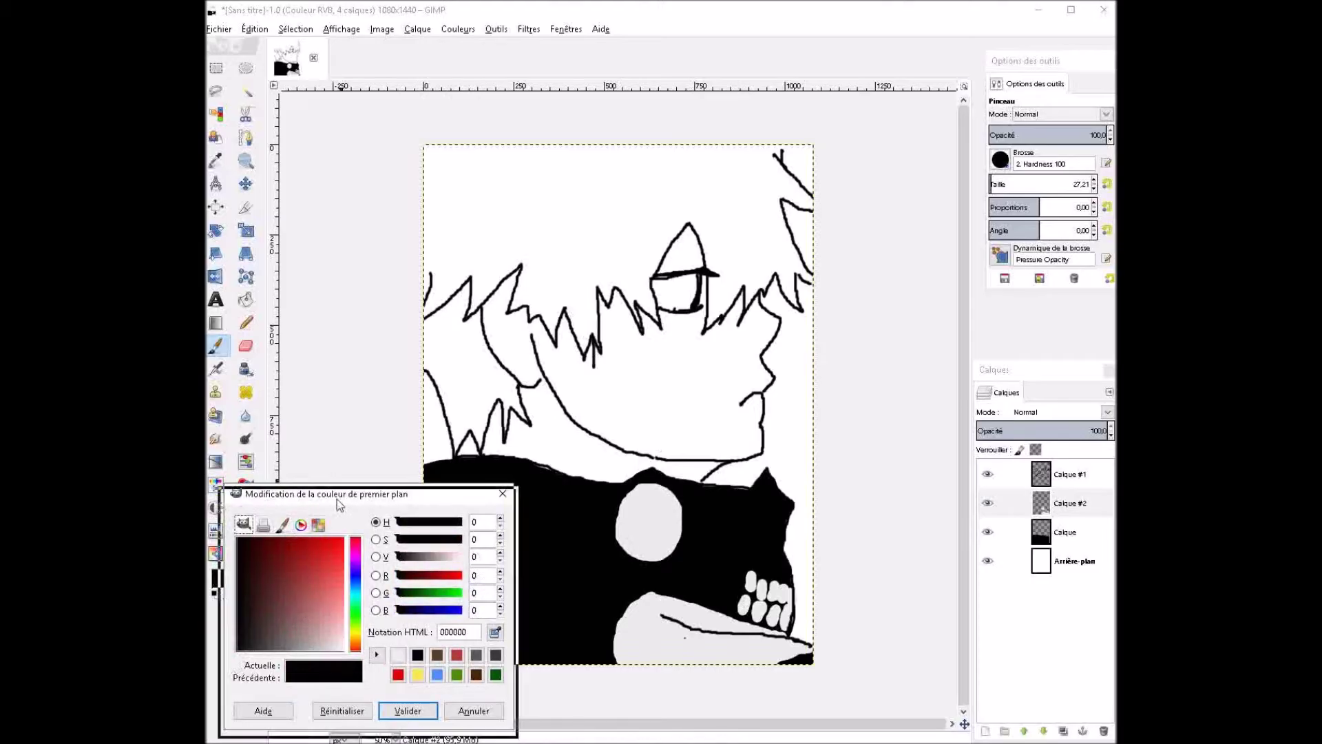
# Draw a black diagonal line across the grey disc.
pyautogui.click(453, 683)
pyautogui.click(630, 494)
pyautogui.moveTo(671, 549); pyautogui.dragTo(626, 496)
# Airbrush streaky c9c9c9 grey shading across the black coat.
pyautogui.moveTo(365, 617); pyautogui.dragTo(406, 608)
pyautogui.moveTo(480, 508); pyautogui.dragTo(541, 513)
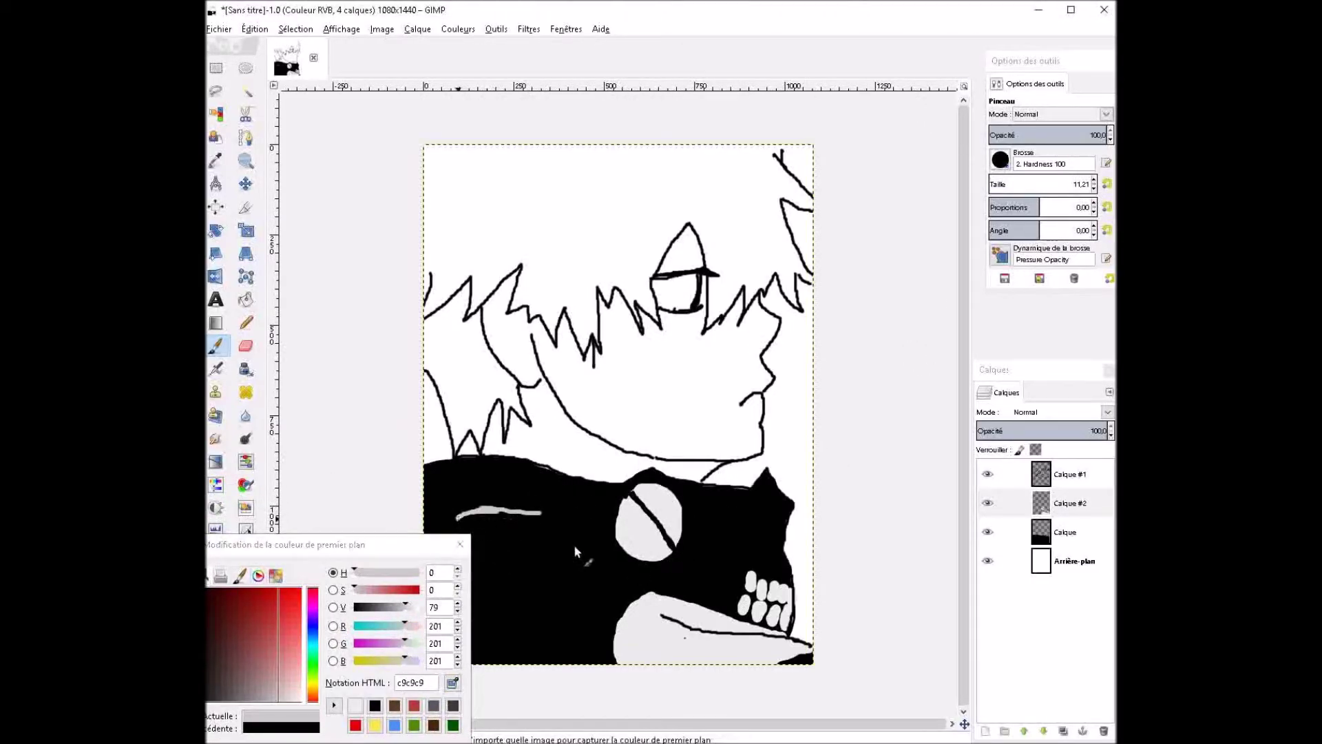
pyautogui.press('a')
pyautogui.moveTo(523, 559); pyautogui.dragTo(344, 542)
pyautogui.moveTo(468, 509)
pyautogui.mouseDown()
pyautogui.moveTo(551, 513)
pyautogui.moveTo(448, 490)
pyautogui.mouseUp()
pyautogui.moveTo(492, 471); pyautogui.dragTo(451, 482)
pyautogui.moveTo(615, 491); pyautogui.dragTo(551, 511)
pyautogui.moveTo(386, 550); pyautogui.dragTo(350, 539)
pyautogui.moveTo(482, 544); pyautogui.dragTo(446, 539)
pyautogui.moveTo(537, 547); pyautogui.dragTo(613, 568)
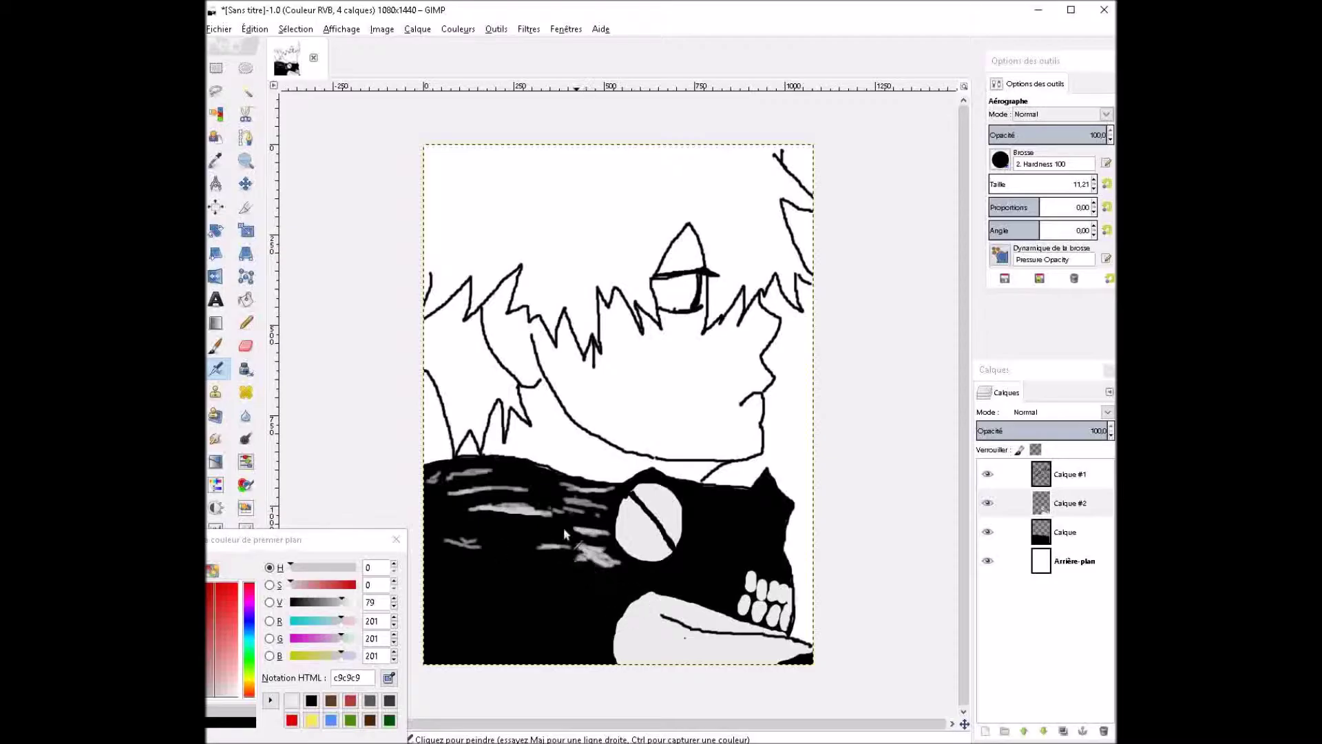
# Shade the teeth and collar top grey, then make Calque #1 active.
pyautogui.moveTo(751, 568)
pyautogui.mouseDown()
pyautogui.moveTo(775, 584)
pyautogui.moveTo(751, 571)
pyautogui.moveTo(765, 637)
pyautogui.moveTo(747, 599)
pyautogui.mouseUp()
pyautogui.moveTo(743, 506); pyautogui.dragTo(706, 488)
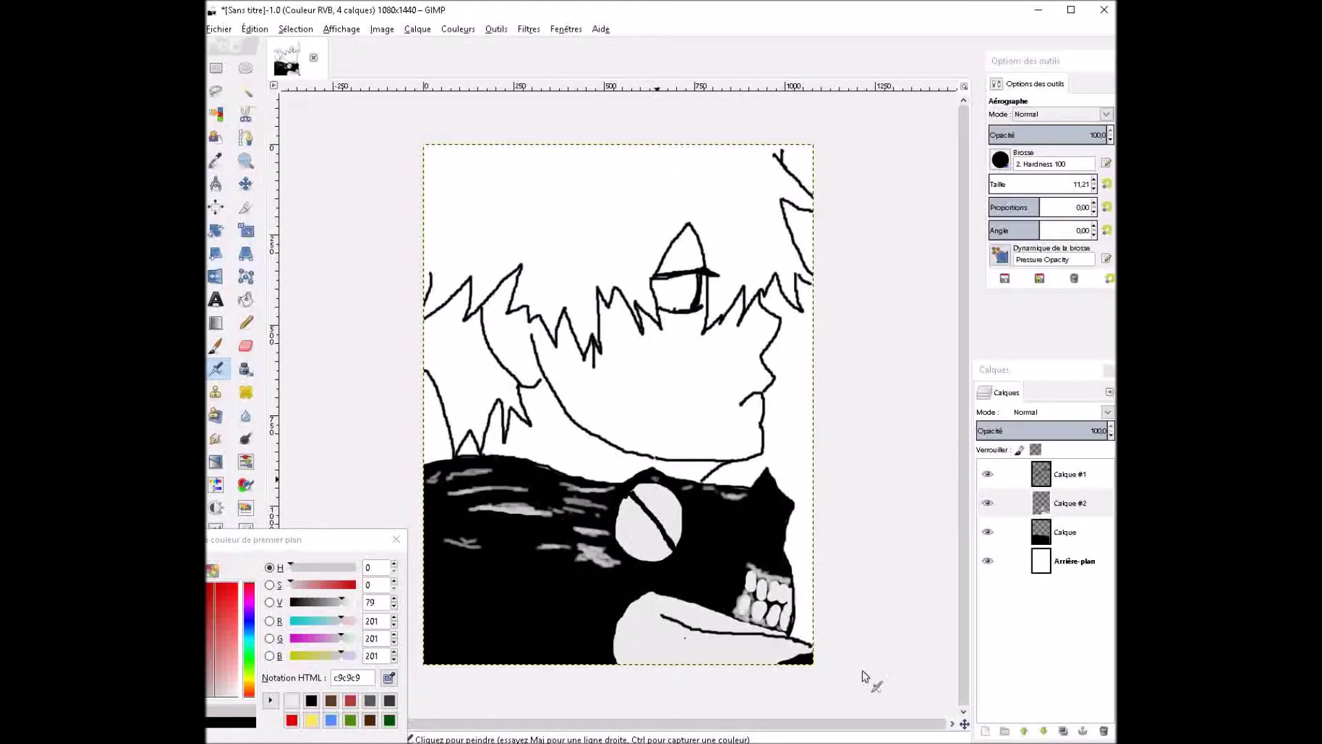
pyautogui.click(1070, 473)
pyautogui.click(246, 346)
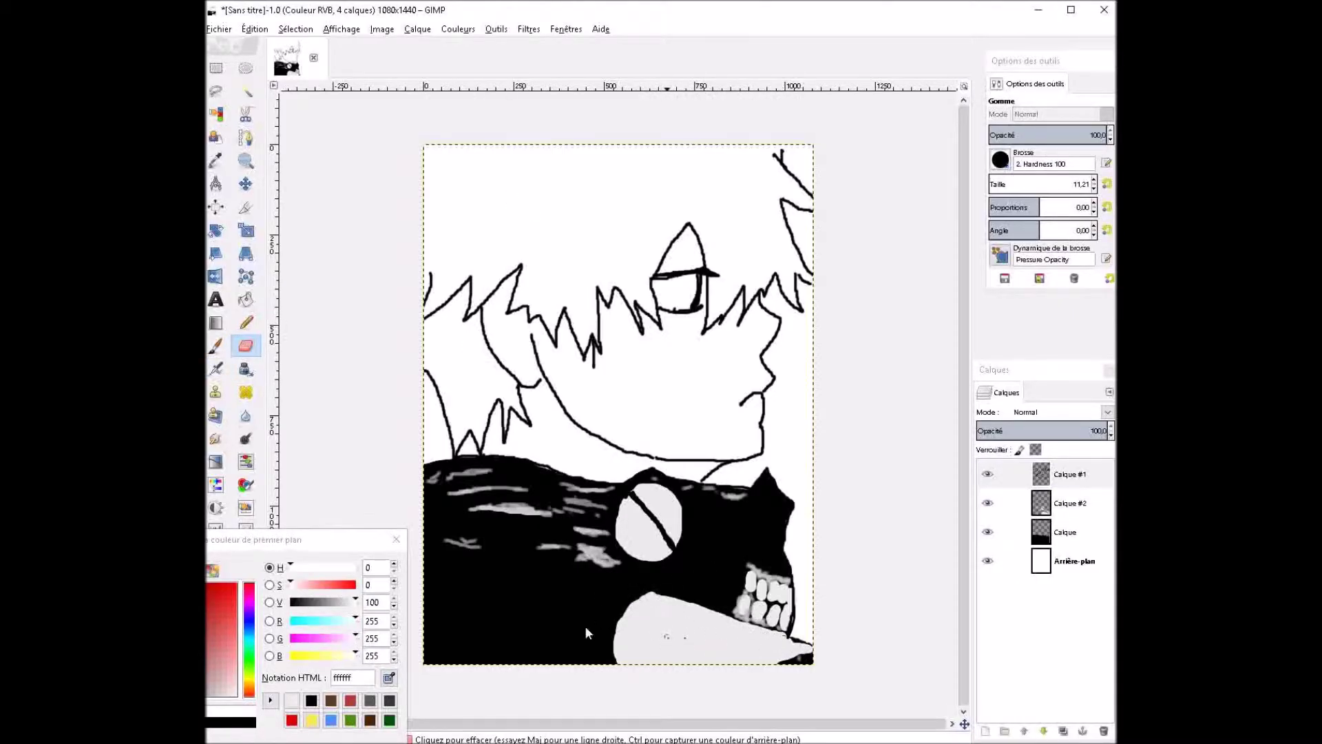
# Tint the upper part of the light bottom band pale pinkish-grey dcd4d4 with the Paintbrush.
pyautogui.click(263, 636)
pyautogui.moveTo(267, 642); pyautogui.dragTo(256, 617)
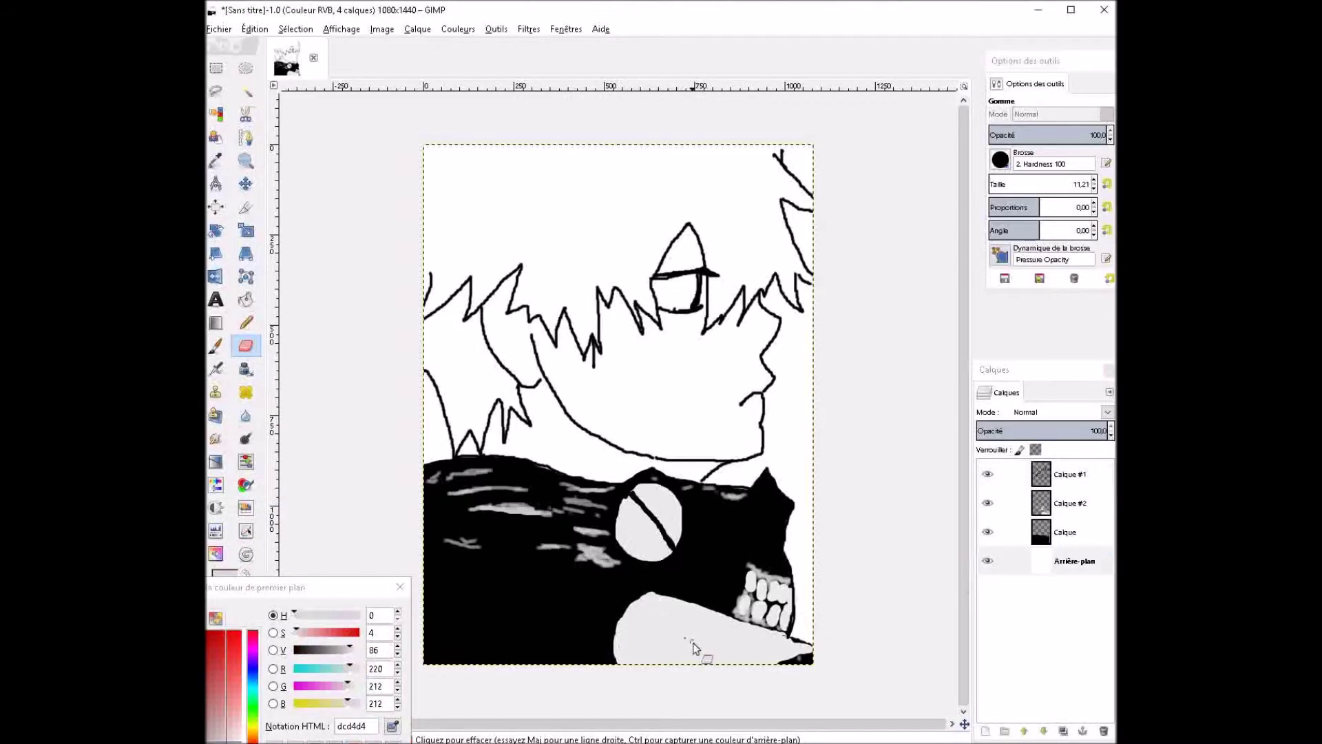
pyautogui.moveTo(309, 590); pyautogui.dragTo(518, 511)
pyautogui.click(514, 725)
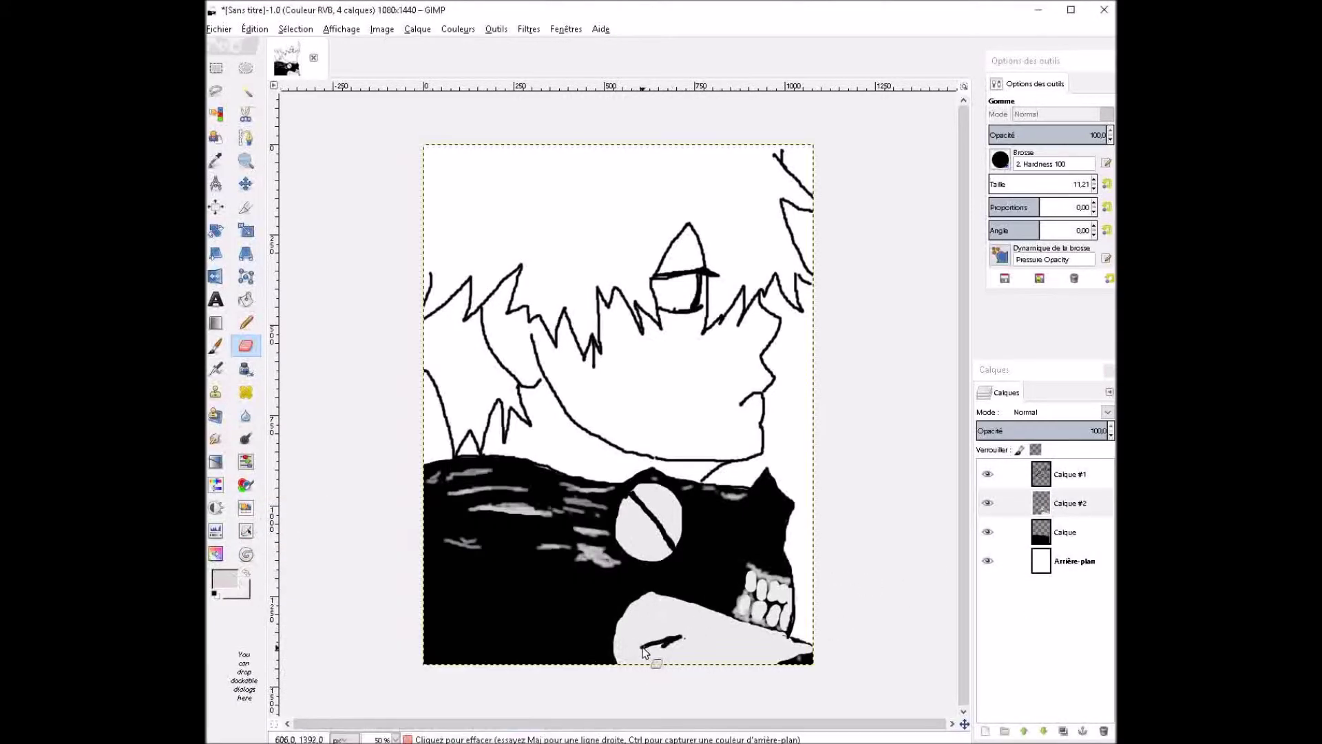
pyautogui.press('p')
pyautogui.moveTo(615, 631); pyautogui.dragTo(725, 622)
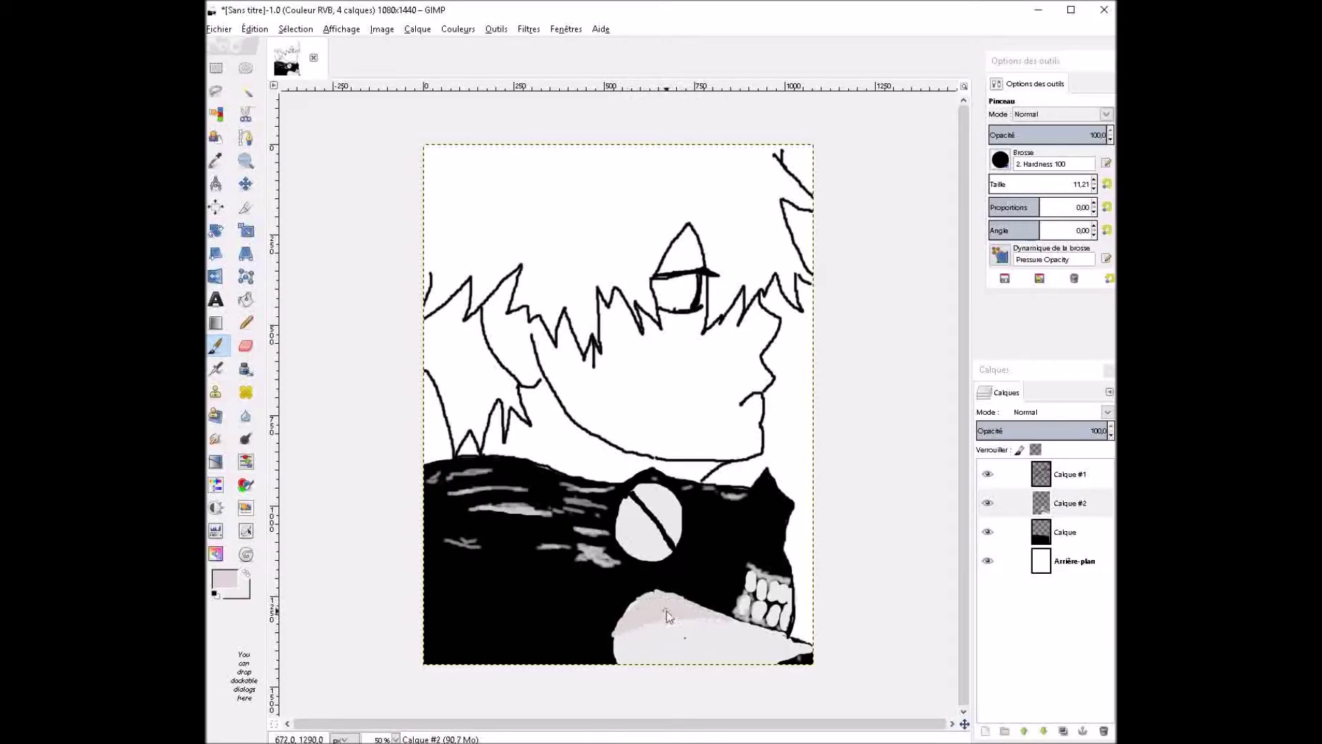
pyautogui.press('End')
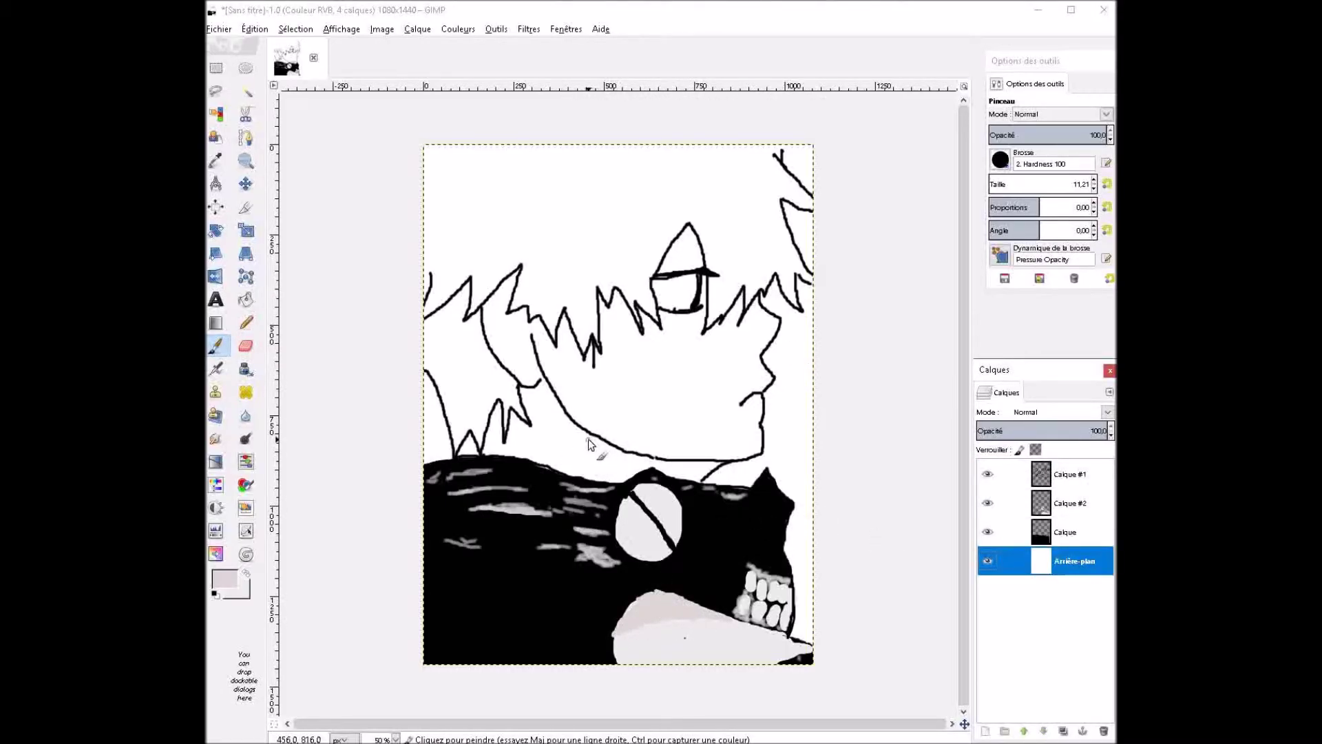
# Paint light grey shading on the neck, face edge, triangle above the eye and hair strands.
pyautogui.moveTo(588, 445); pyautogui.dragTo(637, 484)
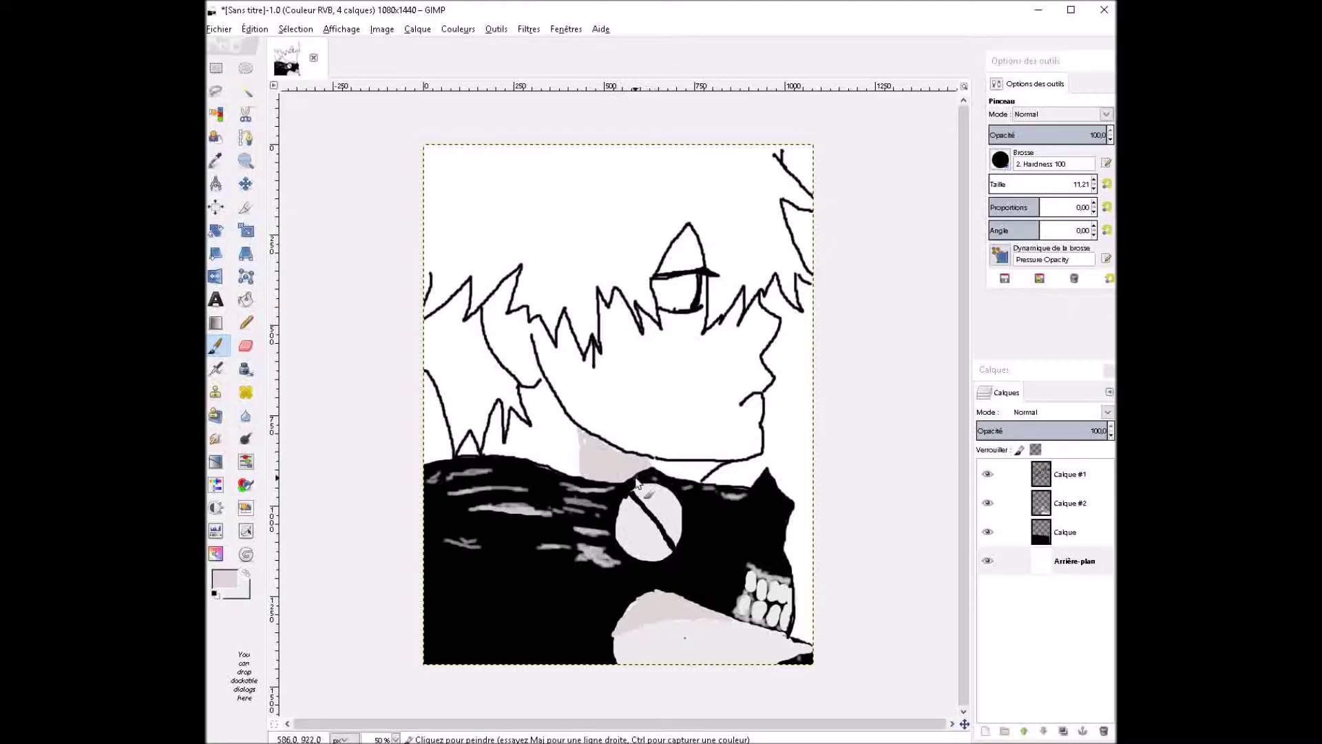
pyautogui.moveTo(764, 337); pyautogui.dragTo(757, 358)
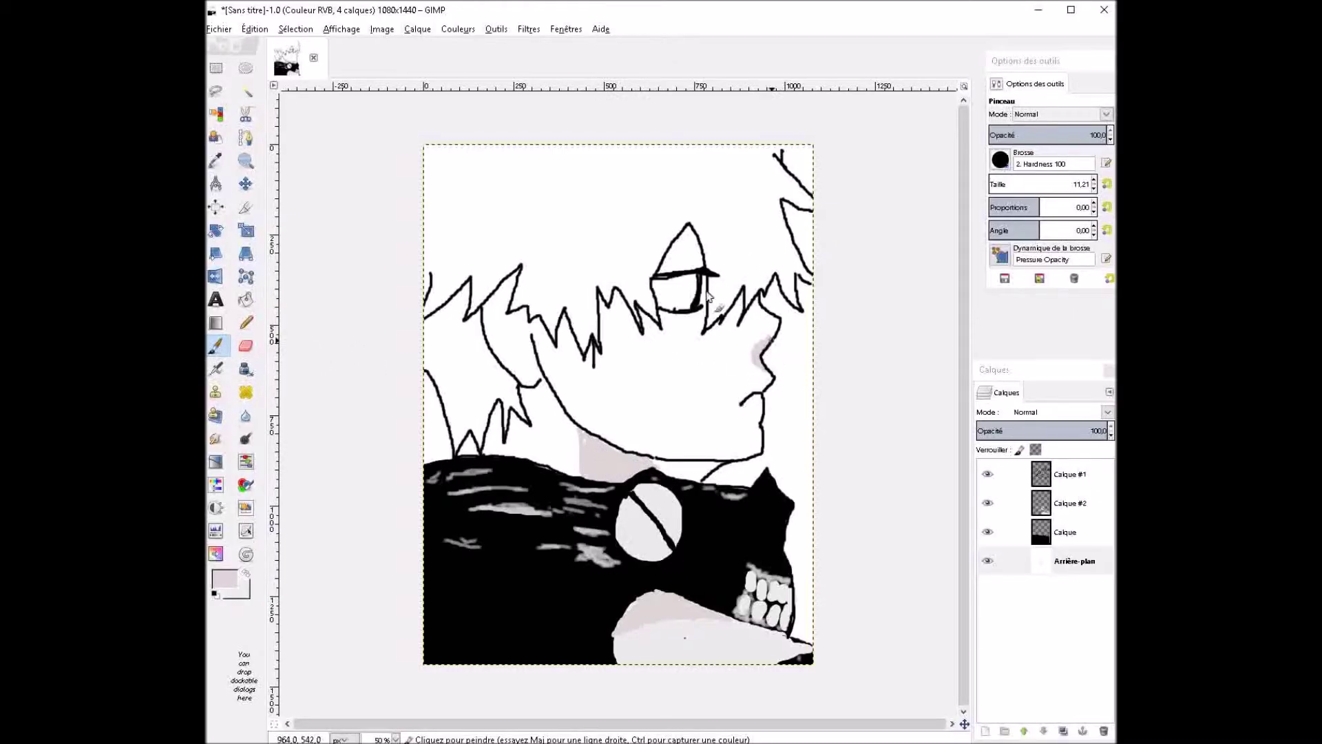
pyautogui.moveTo(707, 295); pyautogui.dragTo(685, 258)
pyautogui.moveTo(434, 351)
pyautogui.mouseDown()
pyautogui.moveTo(438, 383)
pyautogui.moveTo(478, 419)
pyautogui.moveTo(494, 428)
pyautogui.moveTo(514, 407)
pyautogui.mouseUp()
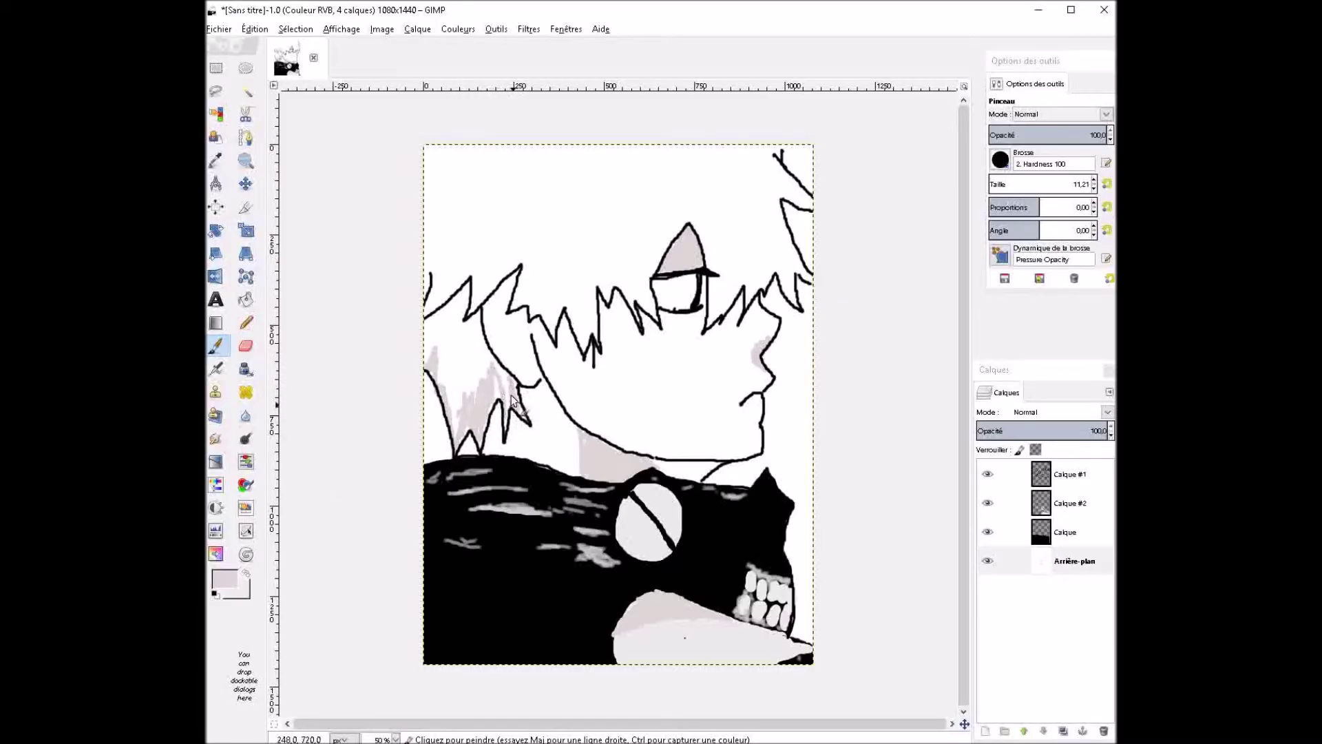
pyautogui.moveTo(480, 283); pyautogui.dragTo(435, 296)
pyautogui.moveTo(508, 322); pyautogui.dragTo(521, 343)
pyautogui.moveTo(779, 150)
pyautogui.mouseDown()
pyautogui.moveTo(807, 293)
pyautogui.moveTo(708, 318)
pyautogui.mouseUp()
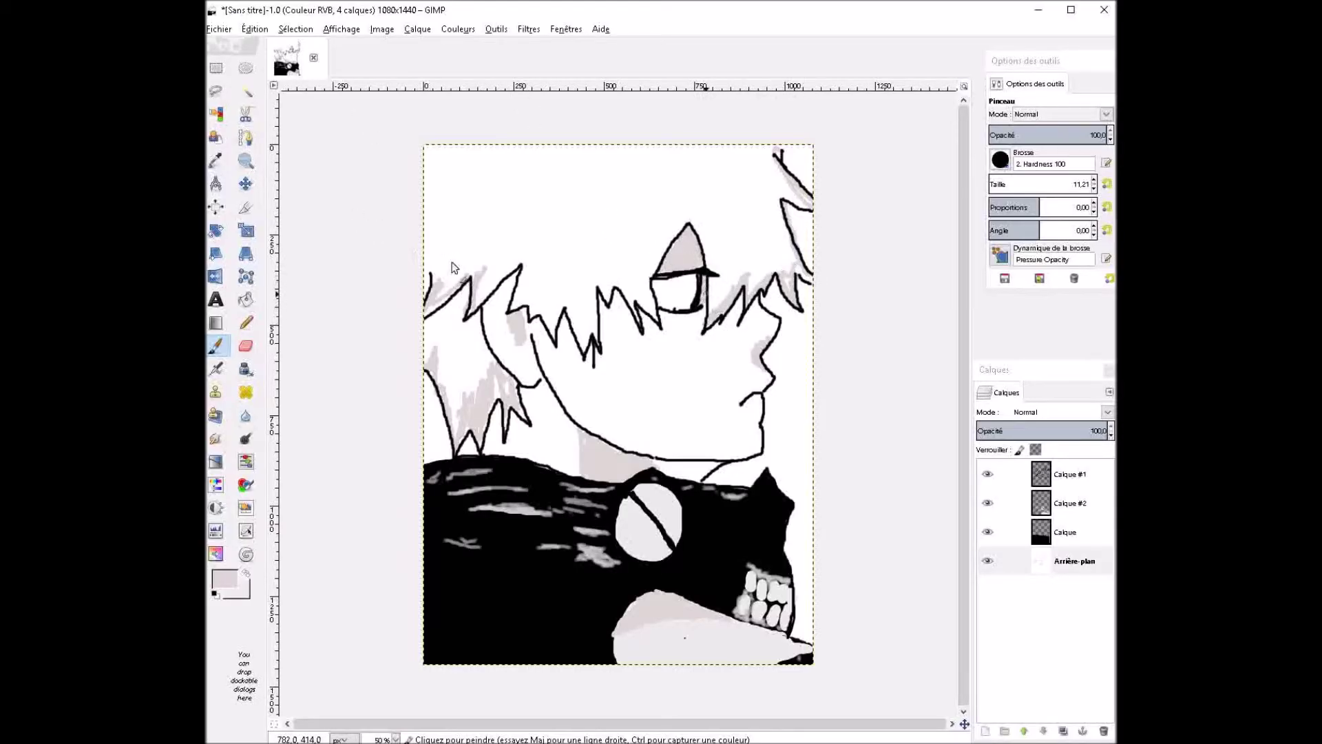
# Set the foreground paint colour to black.
pyautogui.click(224, 578)
pyautogui.click(372, 688)
pyautogui.click(517, 720)
# Fill the eye black and thicken the collar, neck and hair spike outlines with bold black strokes.
pyautogui.moveTo(672, 288)
pyautogui.mouseDown()
pyautogui.moveTo(687, 312)
pyautogui.moveTo(694, 303)
pyautogui.moveTo(676, 313)
pyautogui.mouseUp()
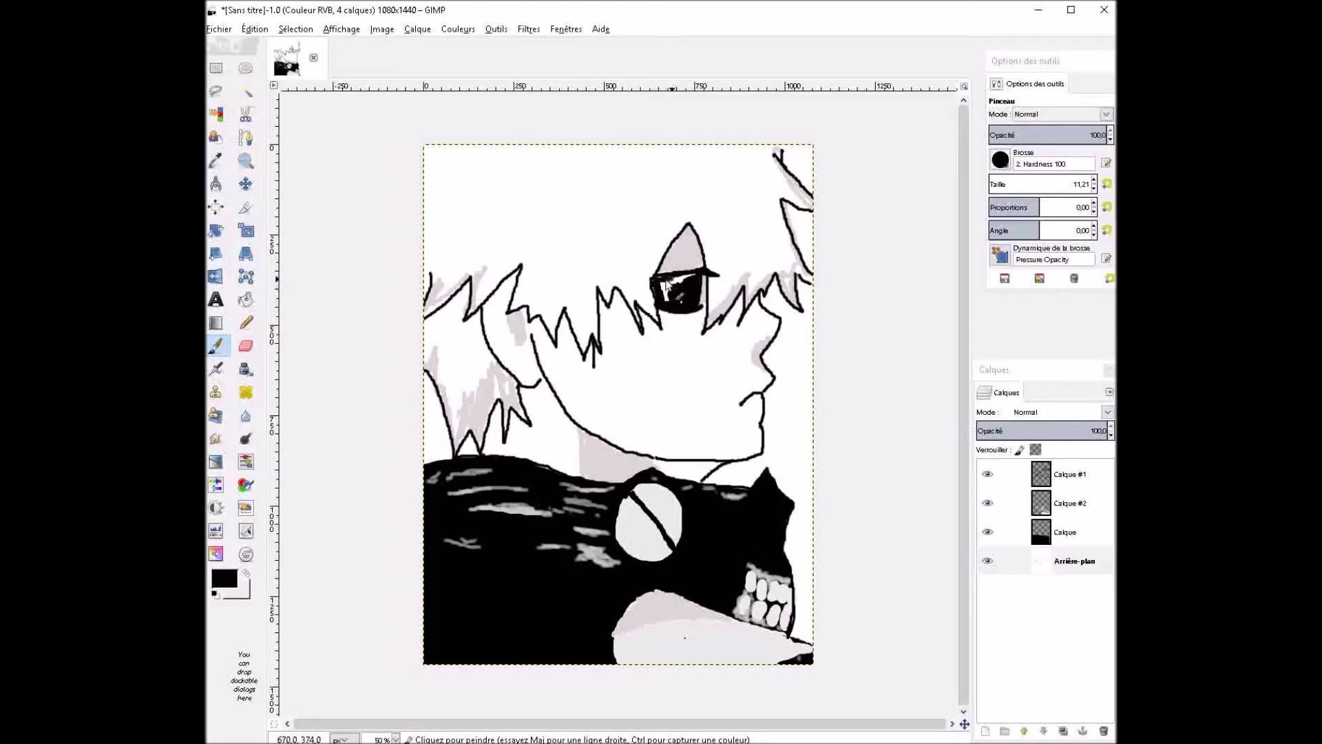
pyautogui.moveTo(699, 268); pyautogui.dragTo(685, 231)
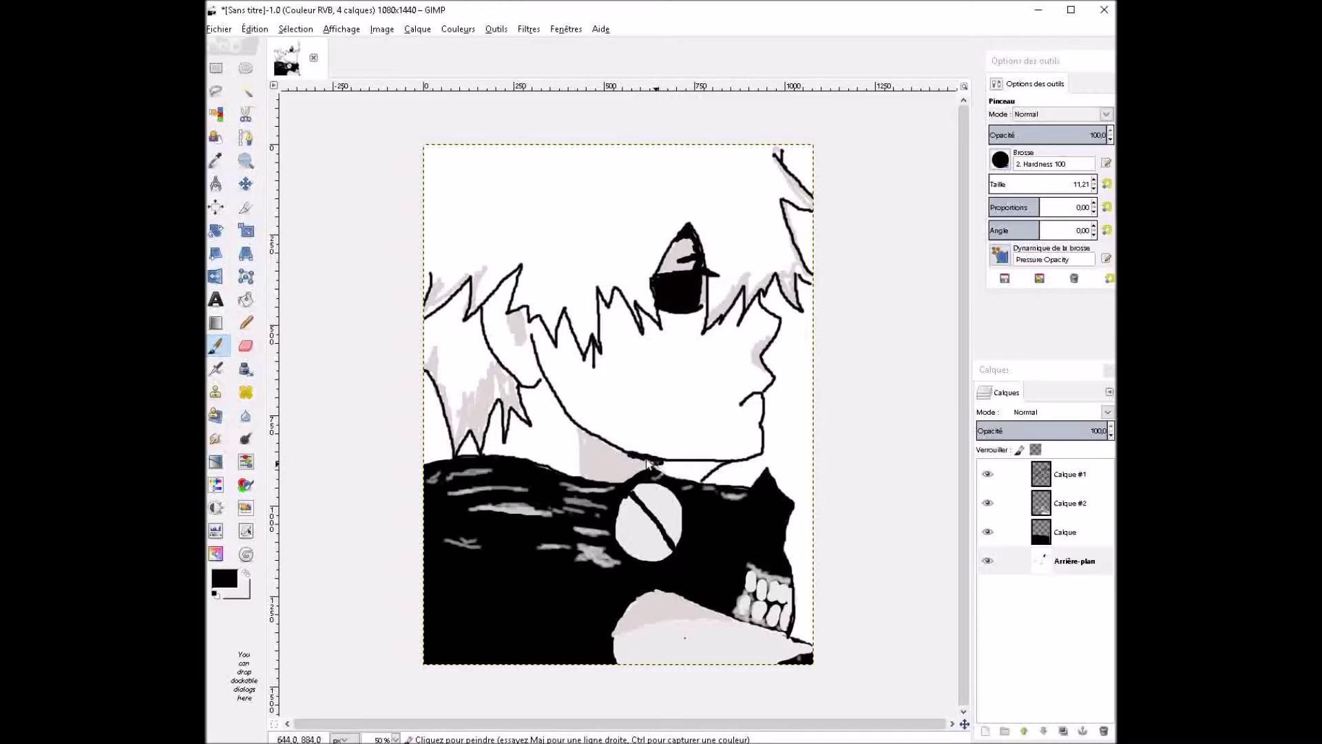
pyautogui.moveTo(674, 476)
pyautogui.mouseDown()
pyautogui.moveTo(712, 485)
pyautogui.moveTo(691, 466)
pyautogui.mouseUp()
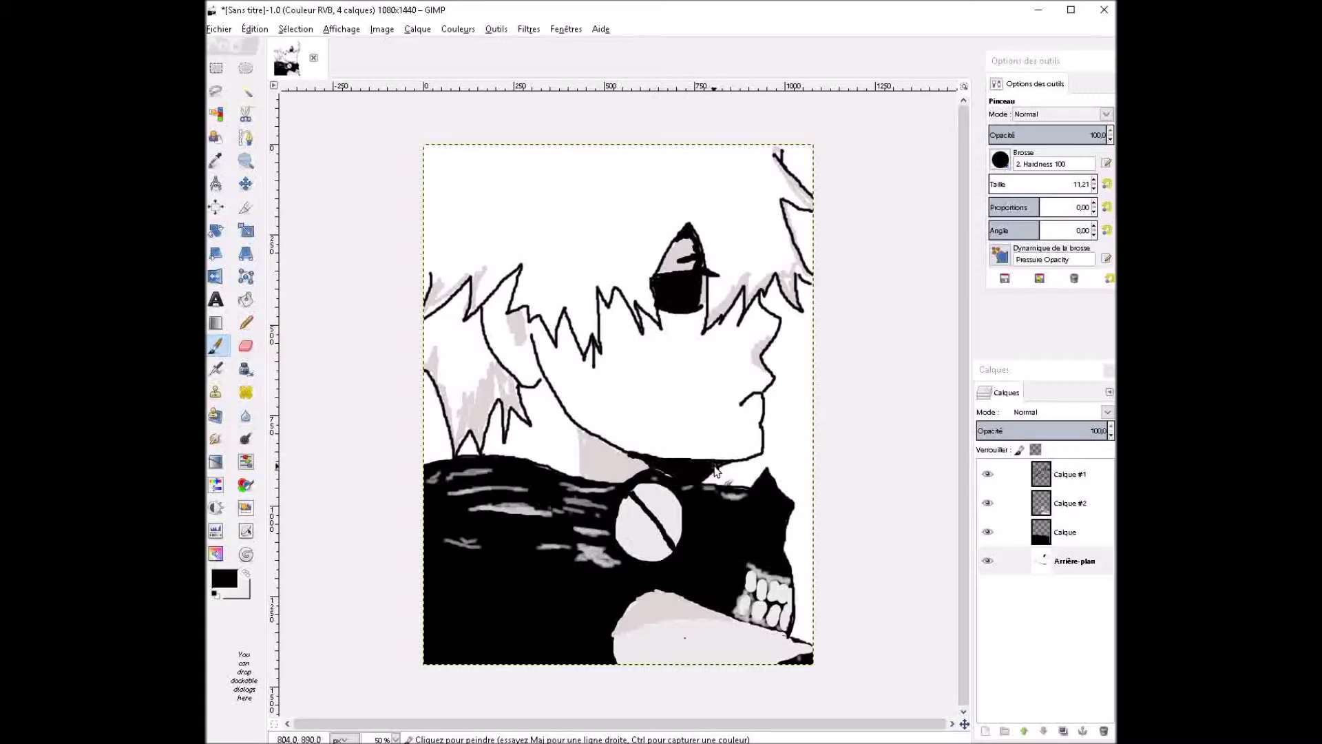
pyautogui.moveTo(562, 409)
pyautogui.mouseDown()
pyautogui.moveTo(523, 392)
pyautogui.moveTo(539, 400)
pyautogui.mouseUp()
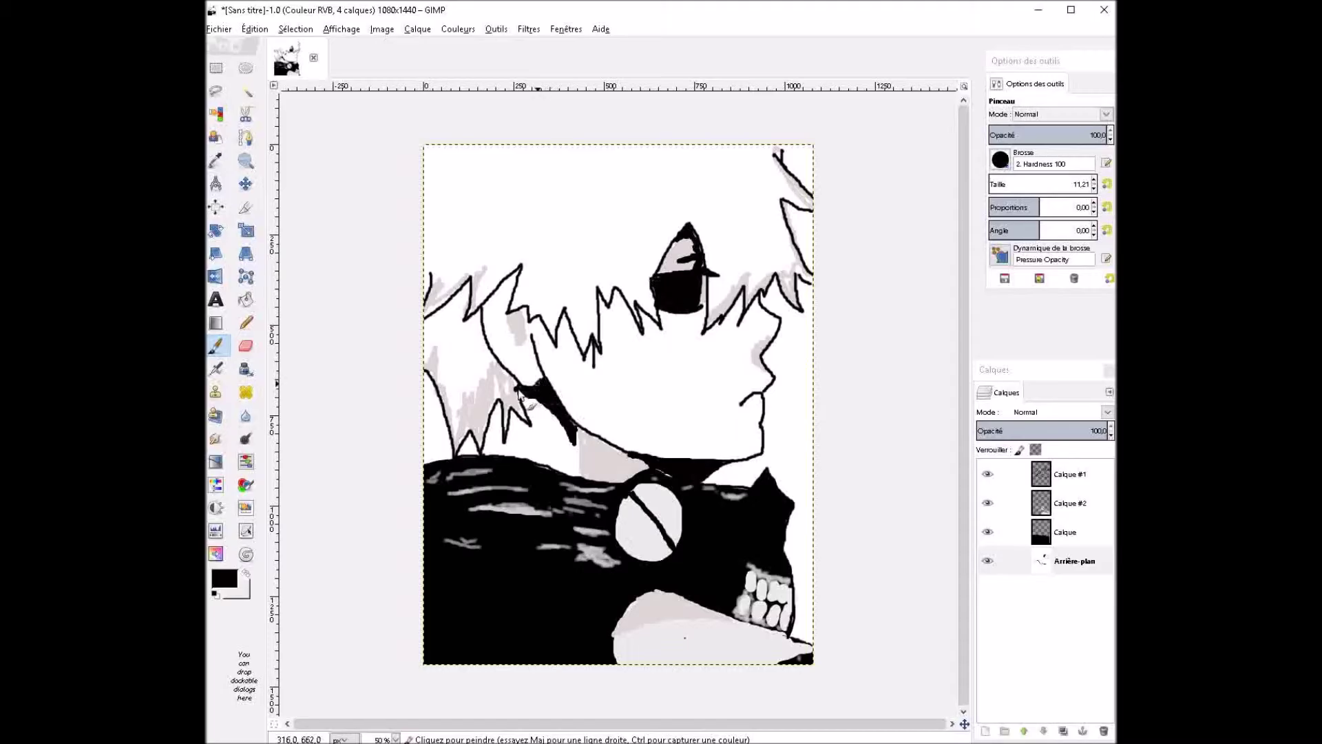
pyautogui.moveTo(513, 420)
pyautogui.mouseDown()
pyautogui.moveTo(506, 431)
pyautogui.moveTo(497, 403)
pyautogui.moveTo(467, 434)
pyautogui.moveTo(438, 408)
pyautogui.moveTo(447, 461)
pyautogui.mouseUp()
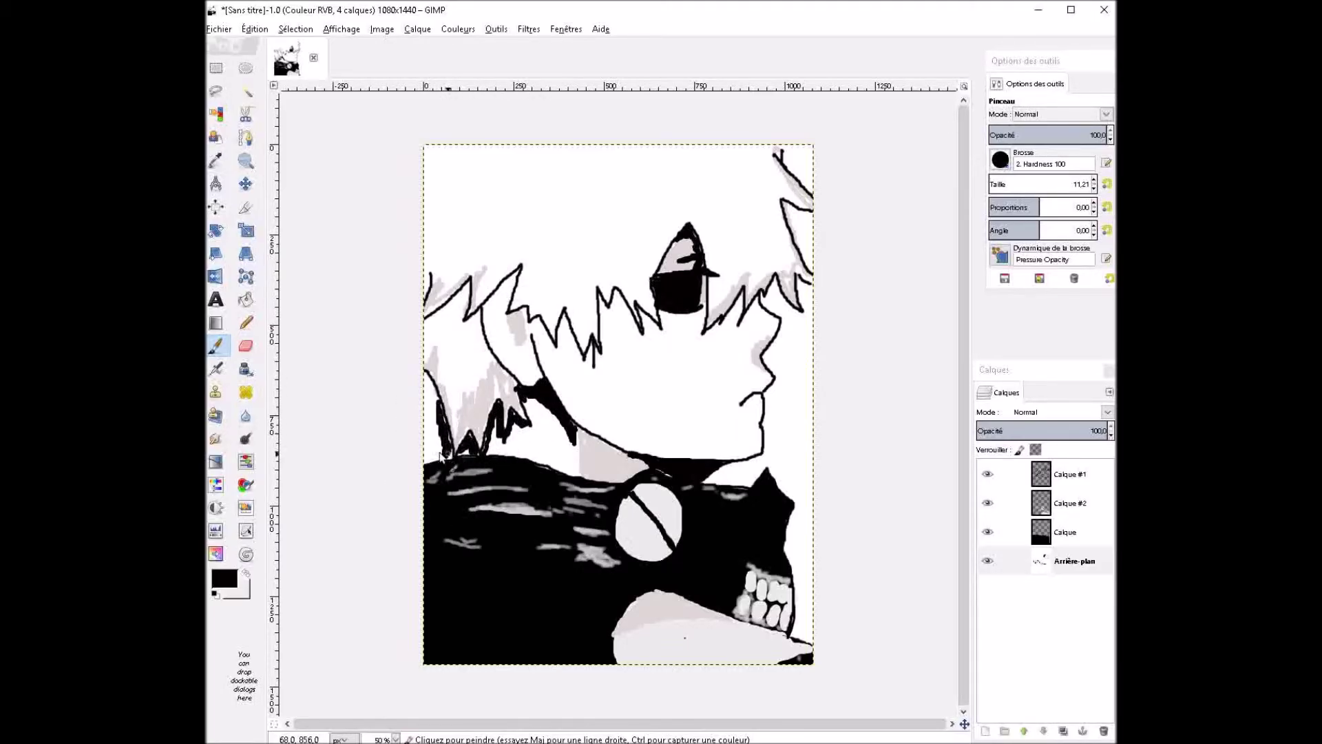
pyautogui.moveTo(782, 204); pyautogui.dragTo(799, 260)
pyautogui.moveTo(767, 147); pyautogui.dragTo(788, 173)
pyautogui.moveTo(589, 352)
pyautogui.mouseDown()
pyautogui.moveTo(517, 266)
pyautogui.moveTo(432, 282)
pyautogui.mouseUp()
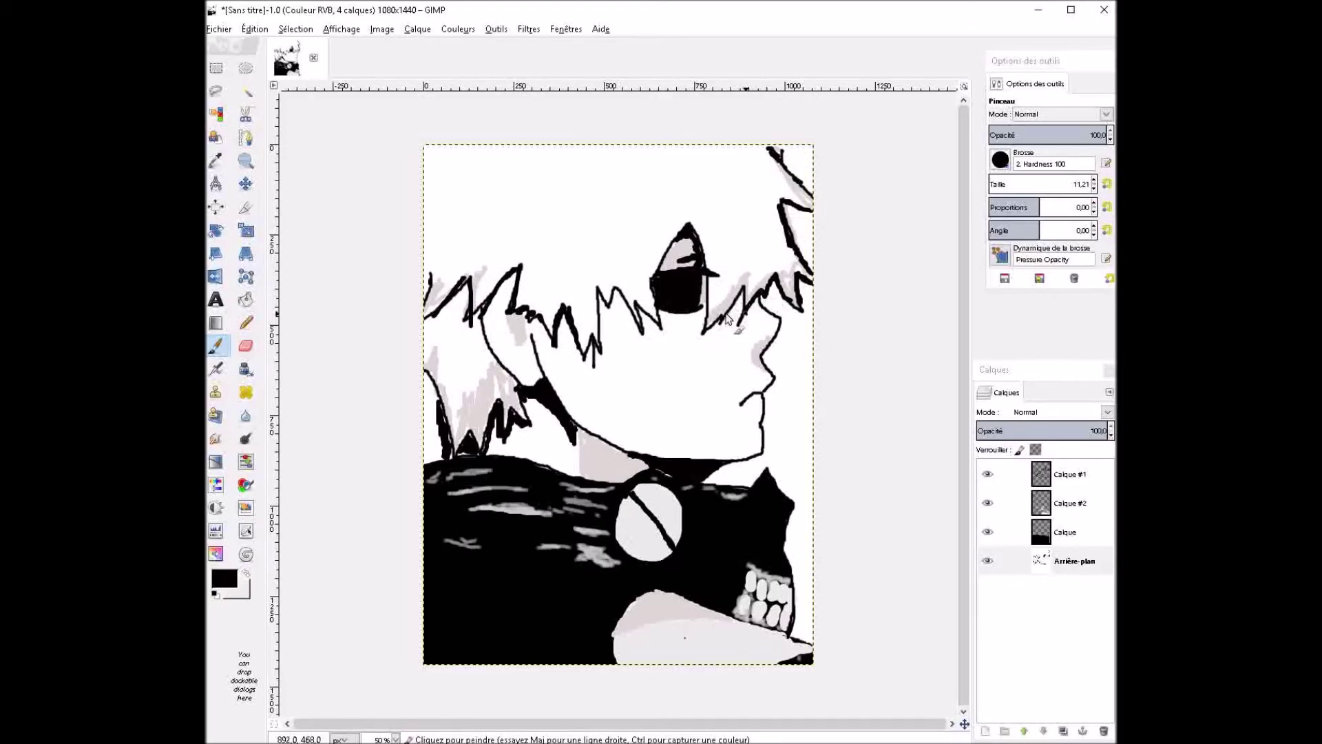
# Set the foreground paint colour to grey a7a7a7.
pyautogui.click(224, 578)
pyautogui.click(413, 666)
pyautogui.click(514, 725)
# Switch to the Airbrush and pick a red foreground colour for the eye.
pyautogui.press('a')
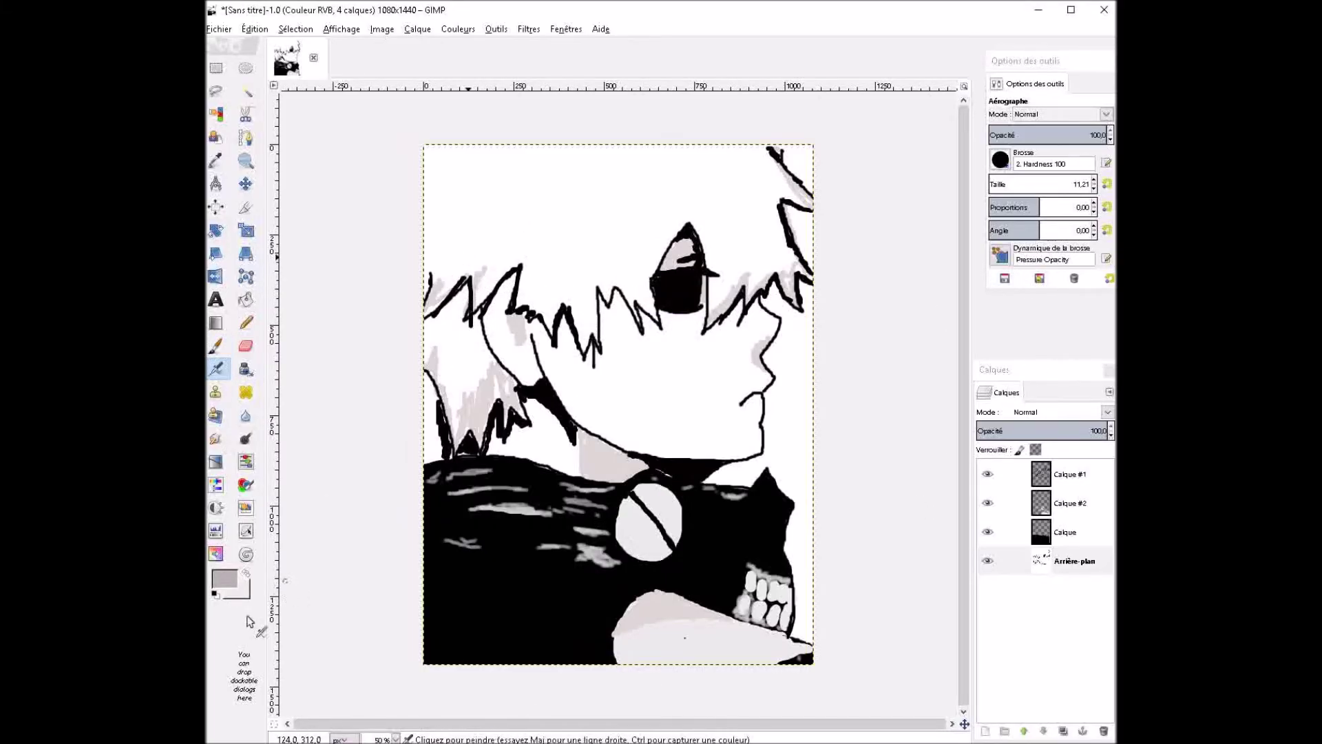
pyautogui.click(224, 579)
pyautogui.click(344, 559)
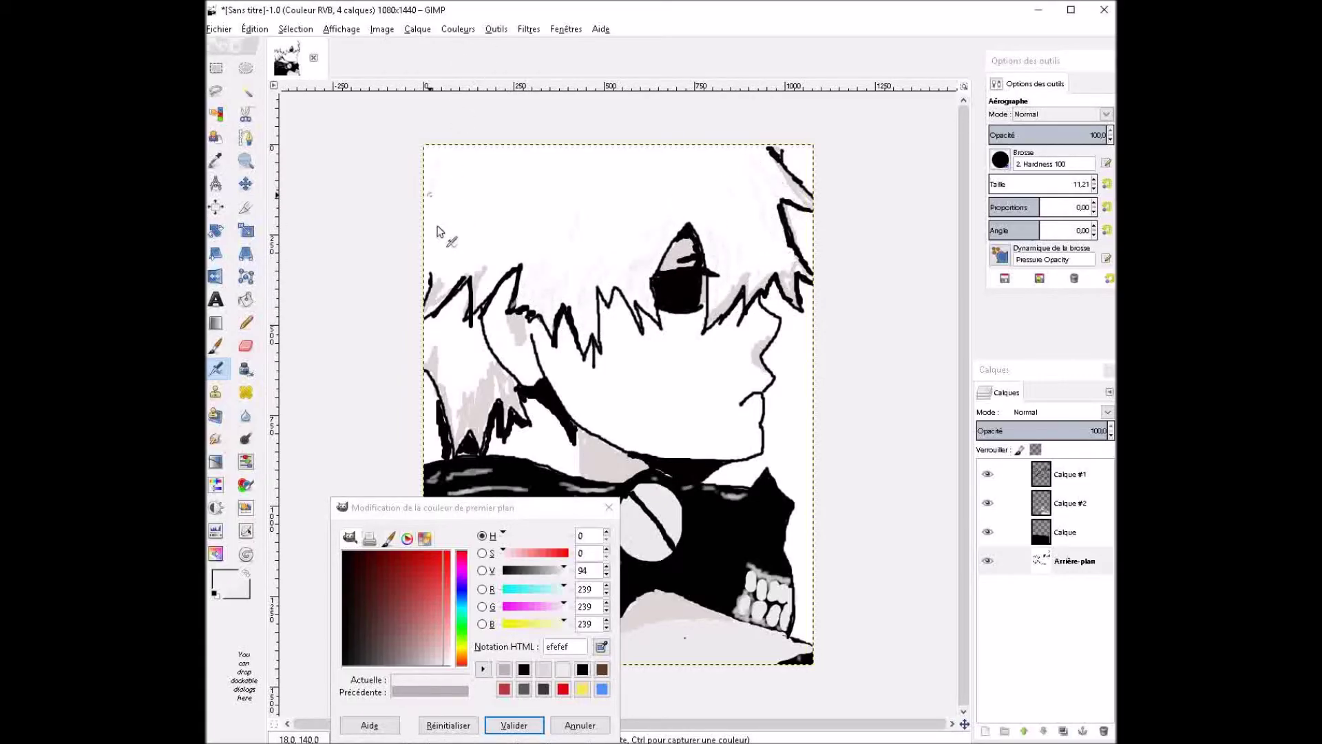
pyautogui.moveTo(431, 556); pyautogui.dragTo(433, 582)
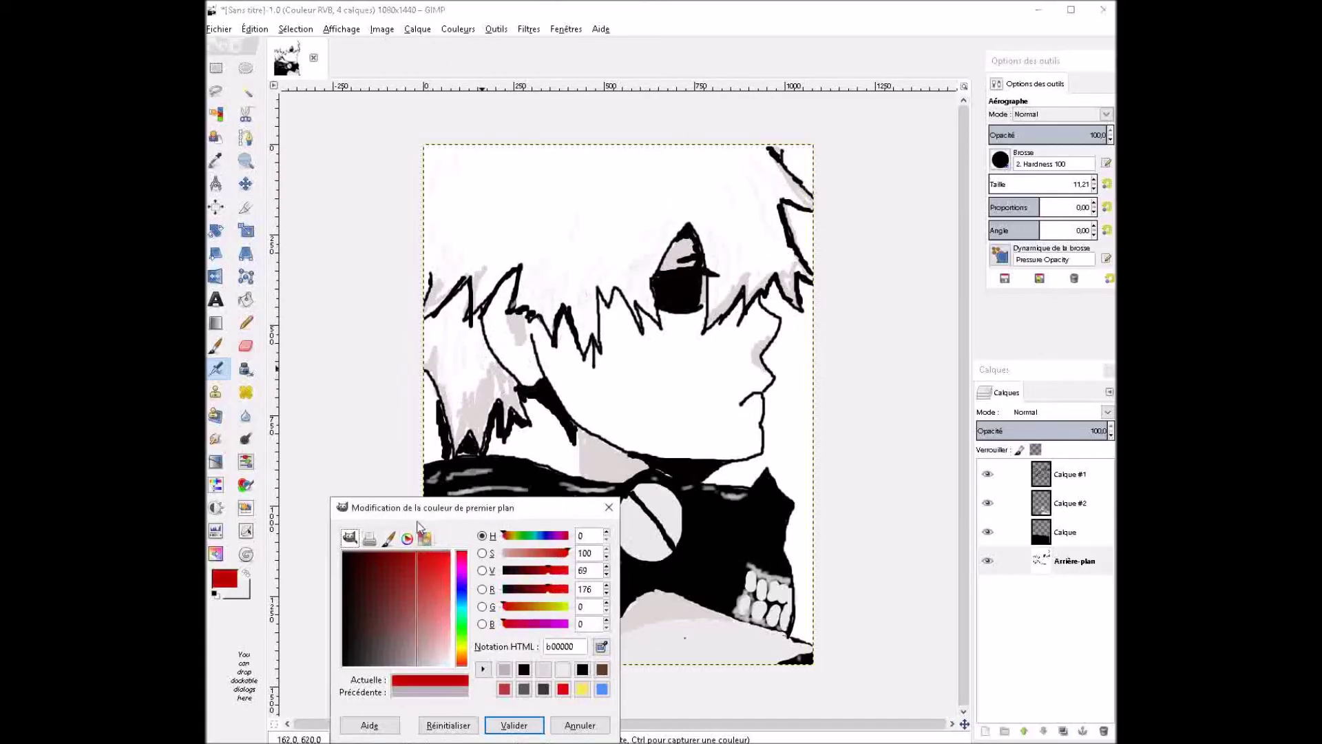
# Paint the iris red with the brush, then airbrush sampled dark red across it.
pyautogui.click(217, 345)
pyautogui.moveTo(664, 289); pyautogui.dragTo(675, 293)
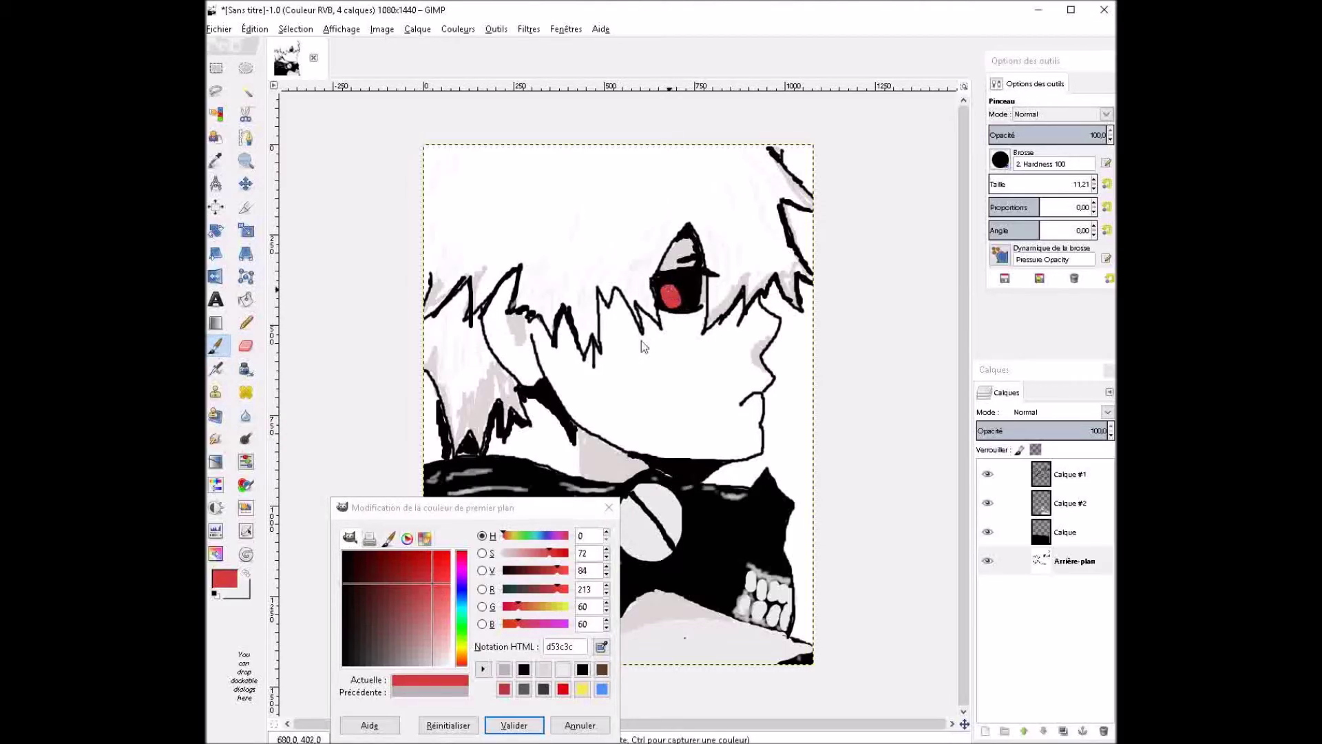
pyautogui.keyDown('ctrl'); pyautogui.click(670, 296); pyautogui.keyUp('ctrl')
pyautogui.press('a')
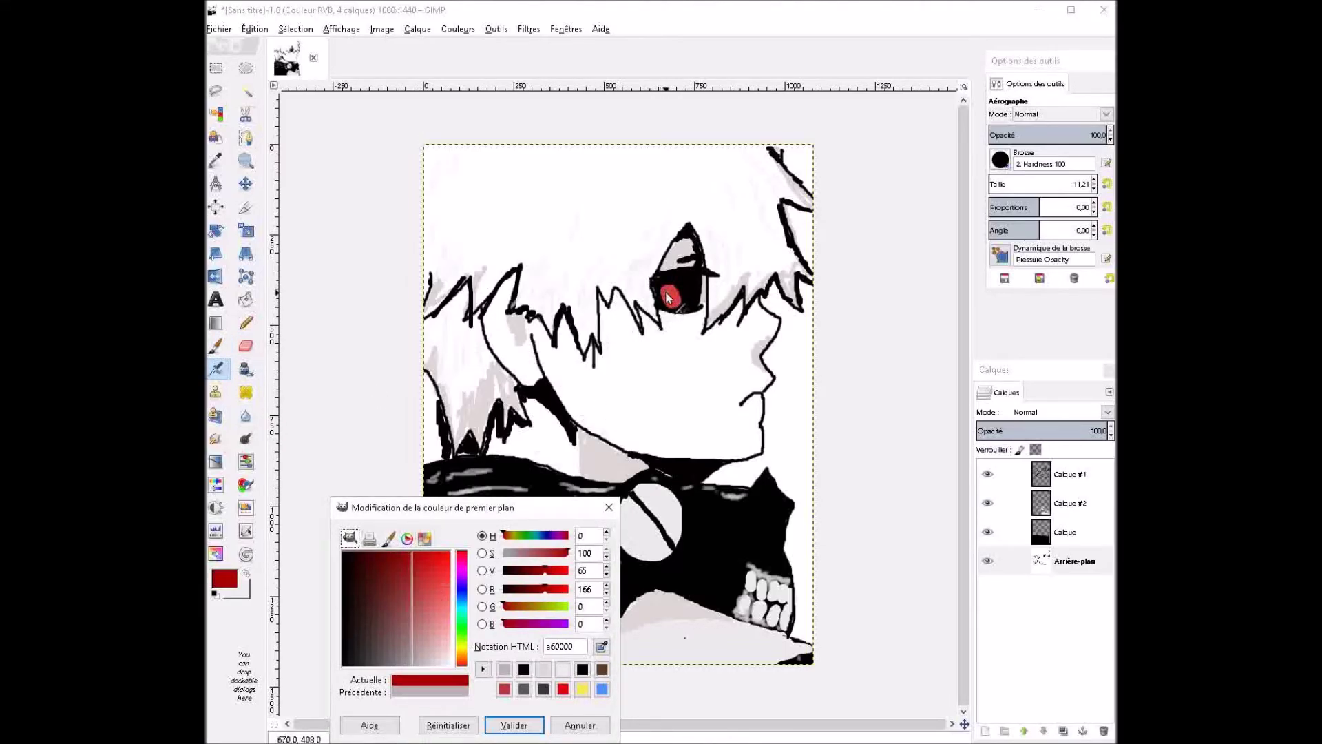
pyautogui.moveTo(669, 298); pyautogui.dragTo(678, 295)
pyautogui.keyDown('ctrl'); pyautogui.click(672, 297); pyautogui.keyUp('ctrl')
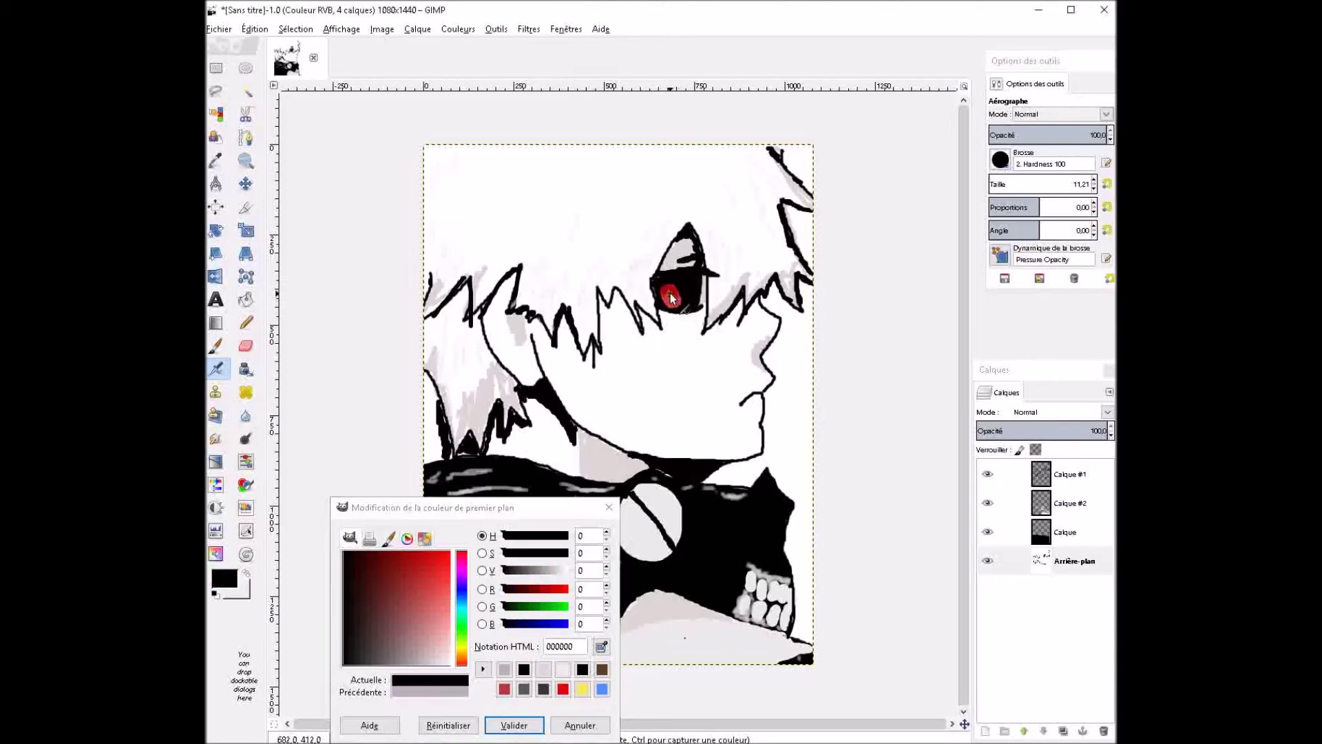
# Dab a pale cyan 98dde0 highlight onto the red eye.
pyautogui.click(461, 606)
pyautogui.moveTo(441, 622); pyautogui.dragTo(437, 628)
pyautogui.click(682, 291)
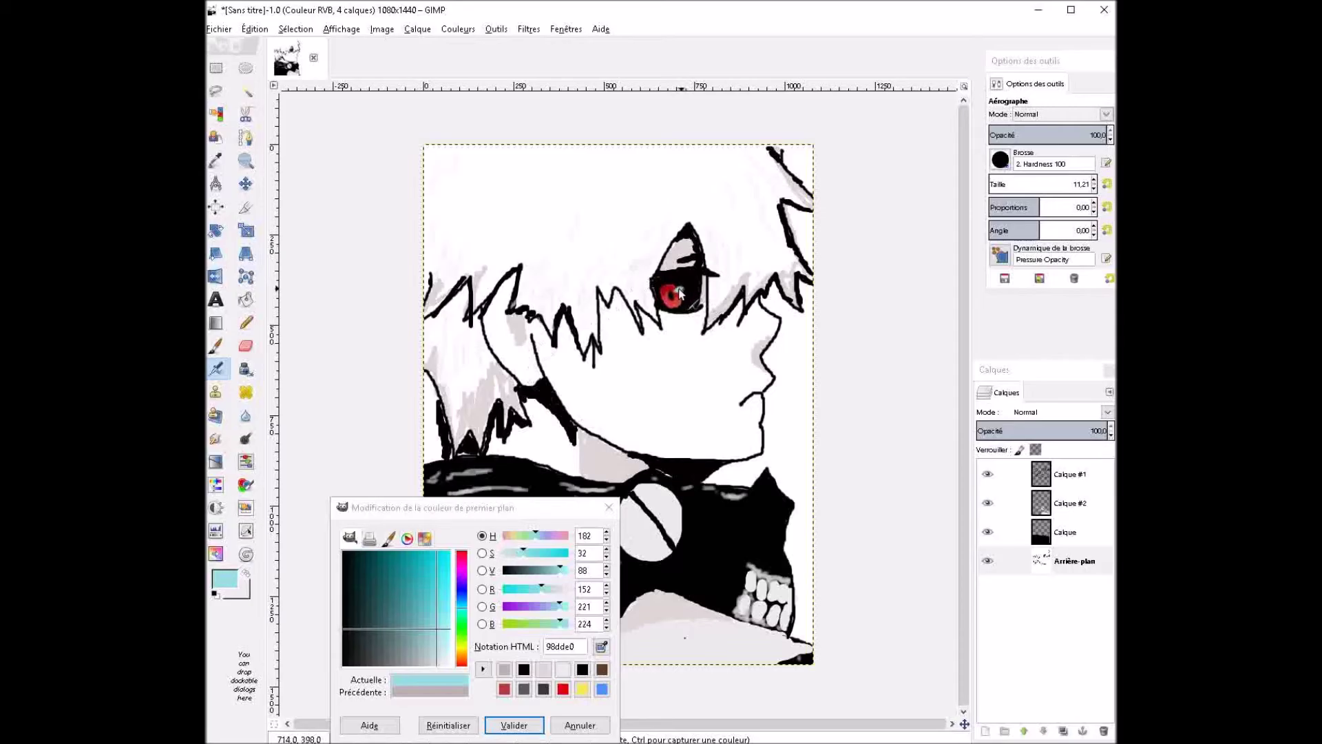
pyautogui.hotkey('shift', 'e')
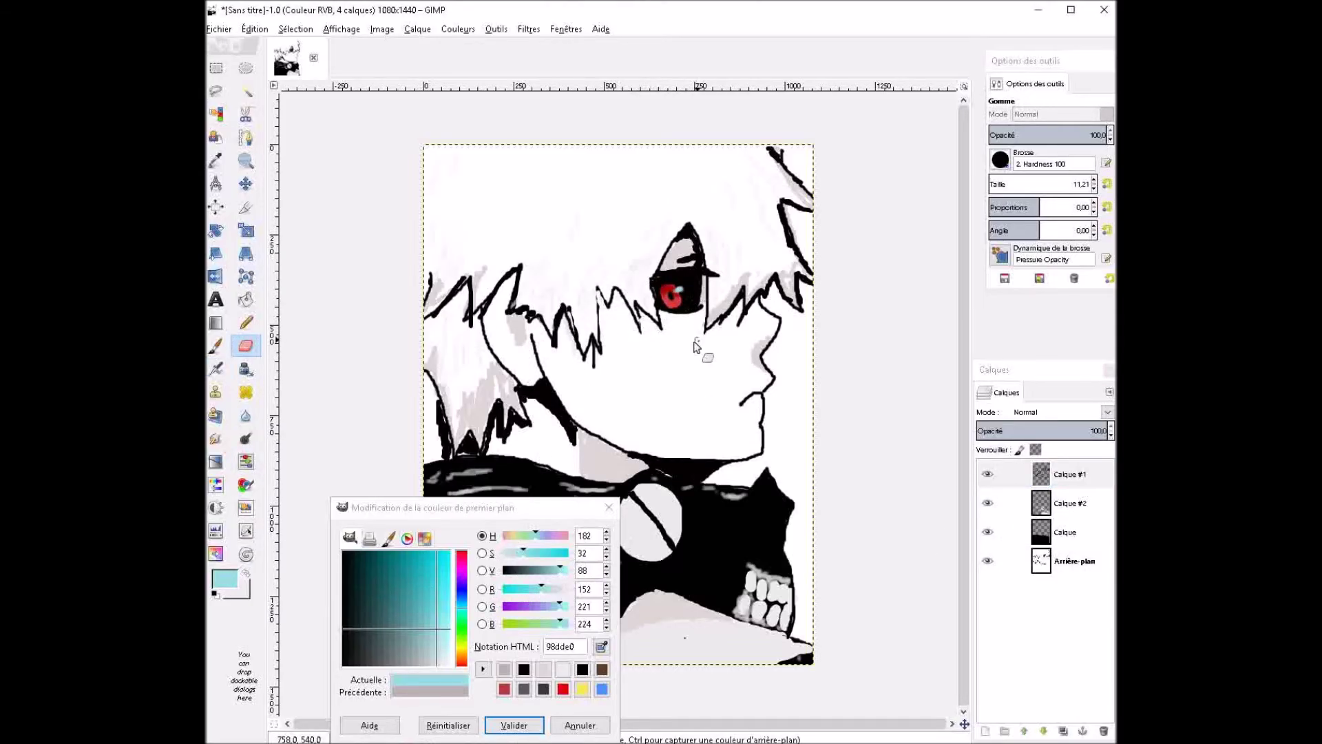
# Erase stray marks on the left hair of the Arrière-plan layer and airbrush grey onto the neck.
pyautogui.press('End')
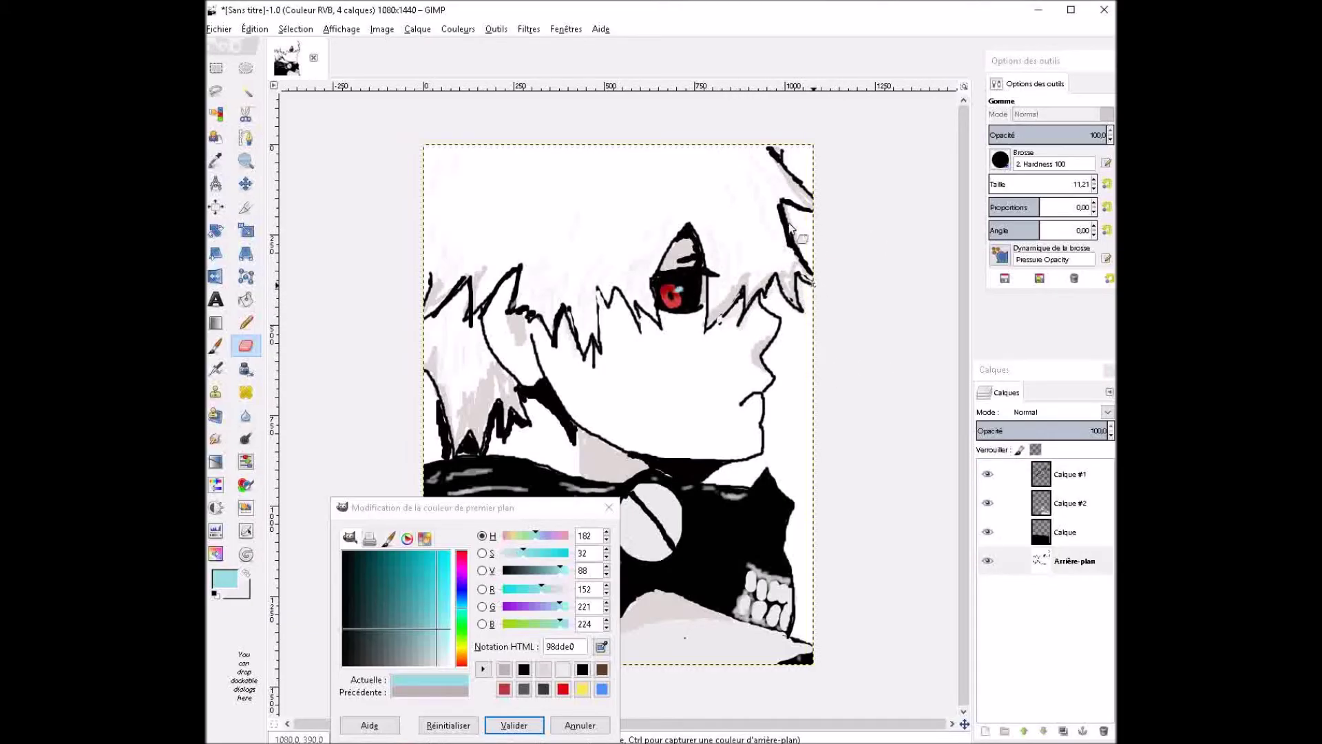
pyautogui.moveTo(510, 276); pyautogui.dragTo(468, 451)
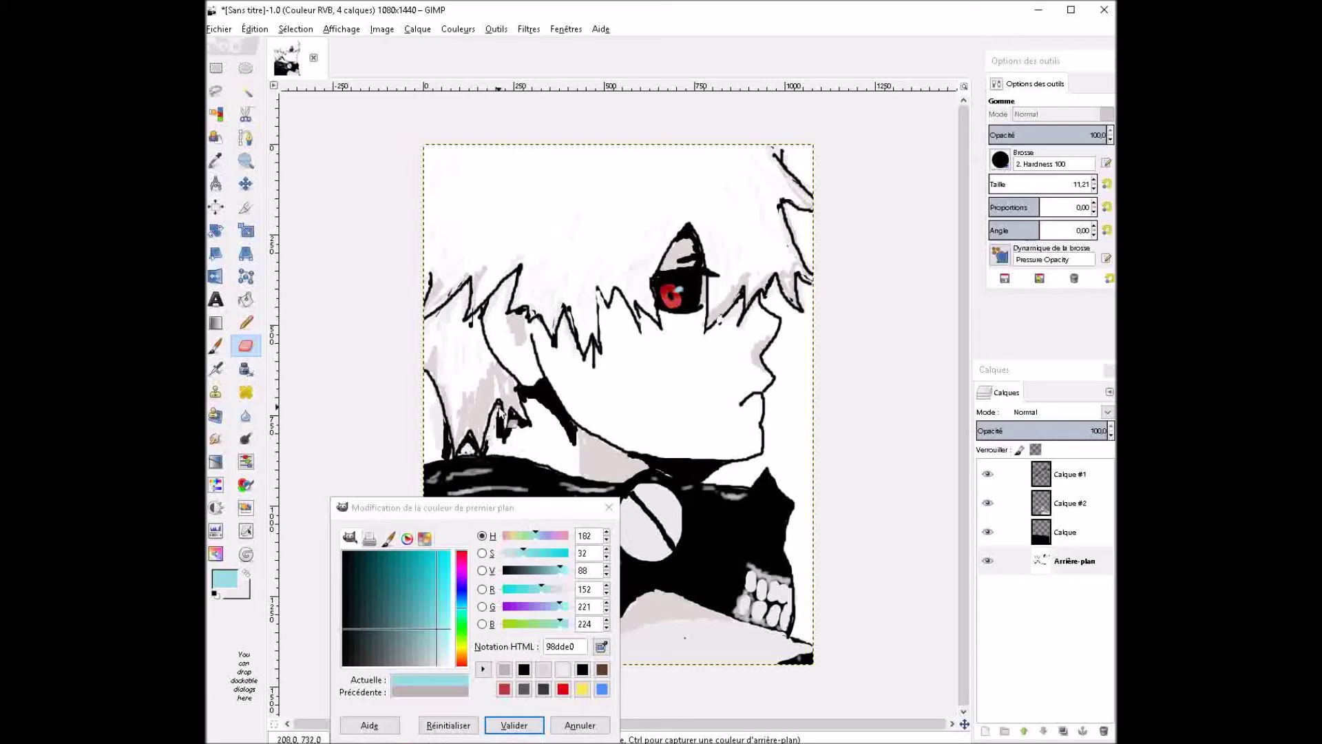
pyautogui.press('a')
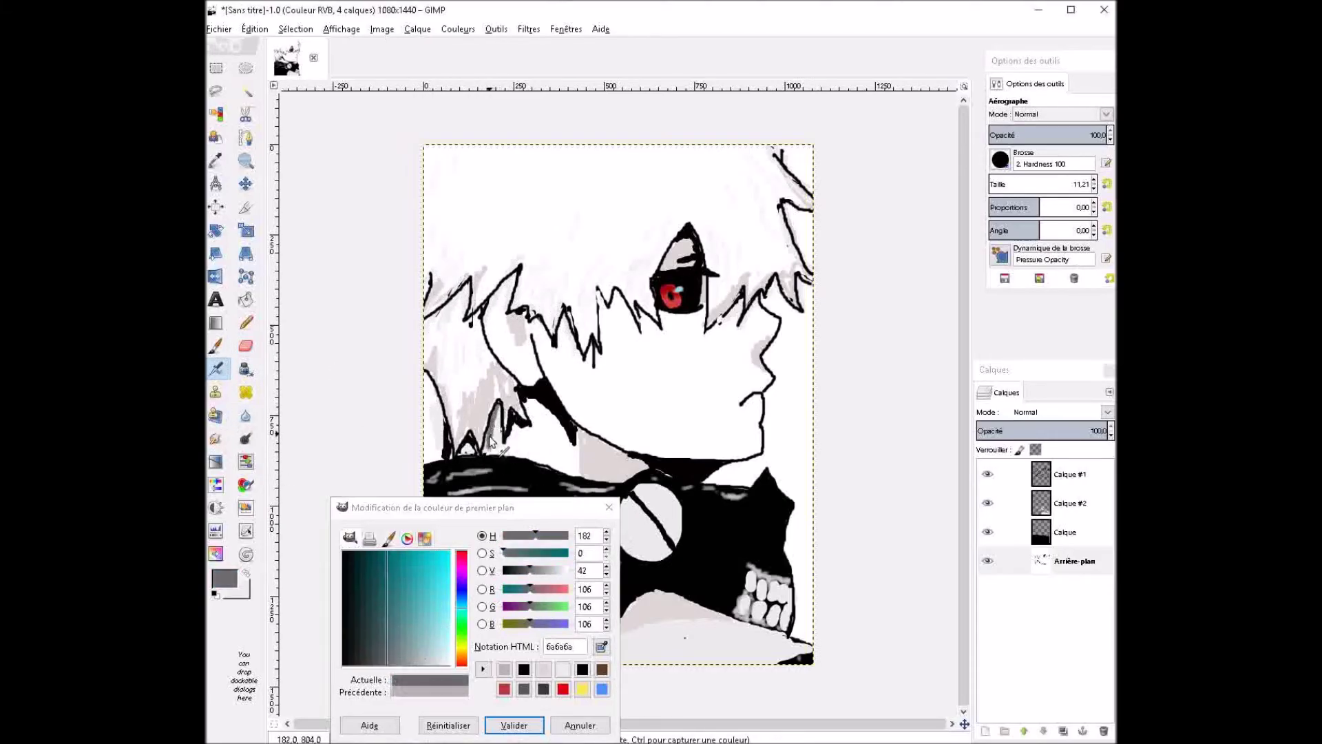
pyautogui.moveTo(578, 431); pyautogui.dragTo(579, 468)
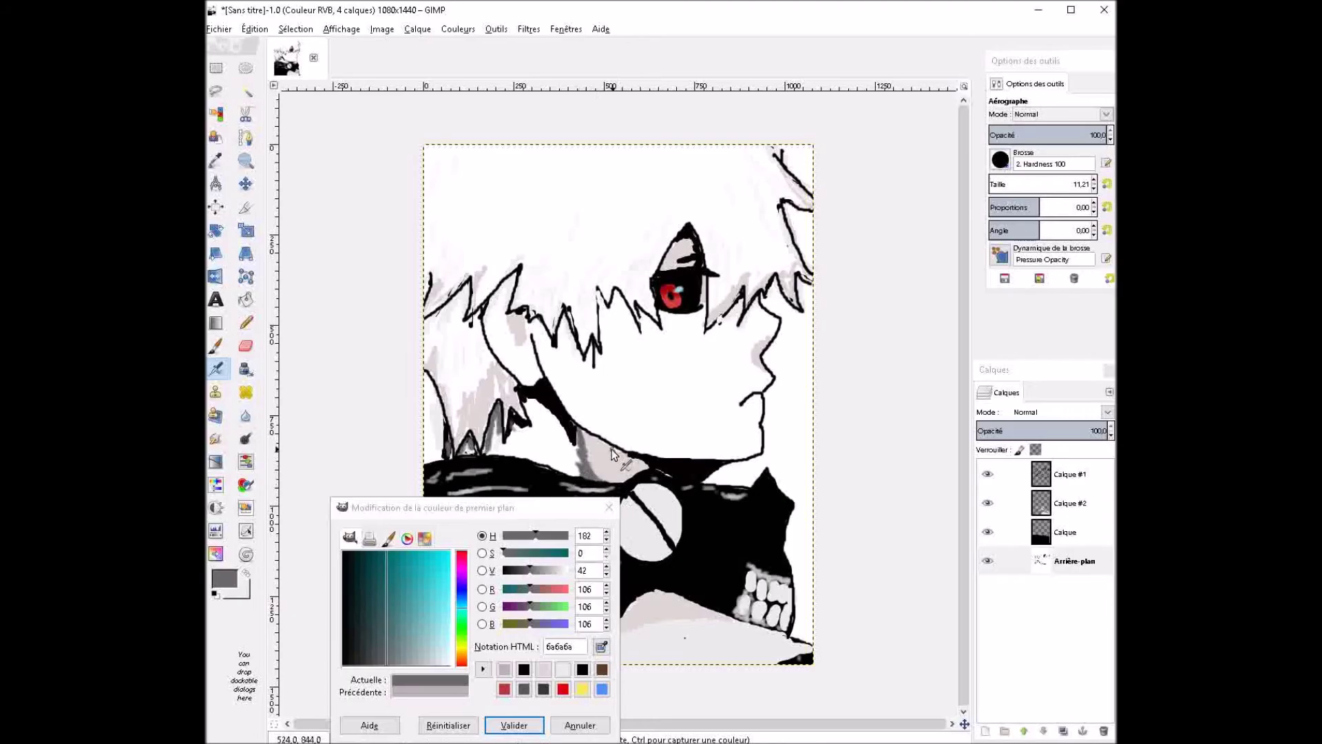
# Airbrush mid-grey shading onto the hair and start hand-lettering a red 'A' beside the character.
pyautogui.press('d')
pyautogui.keyDown('ctrl'); pyautogui.click(510, 329); pyautogui.keyUp('ctrl')
pyautogui.moveTo(523, 327); pyautogui.dragTo(506, 276)
pyautogui.moveTo(471, 398); pyautogui.dragTo(525, 342)
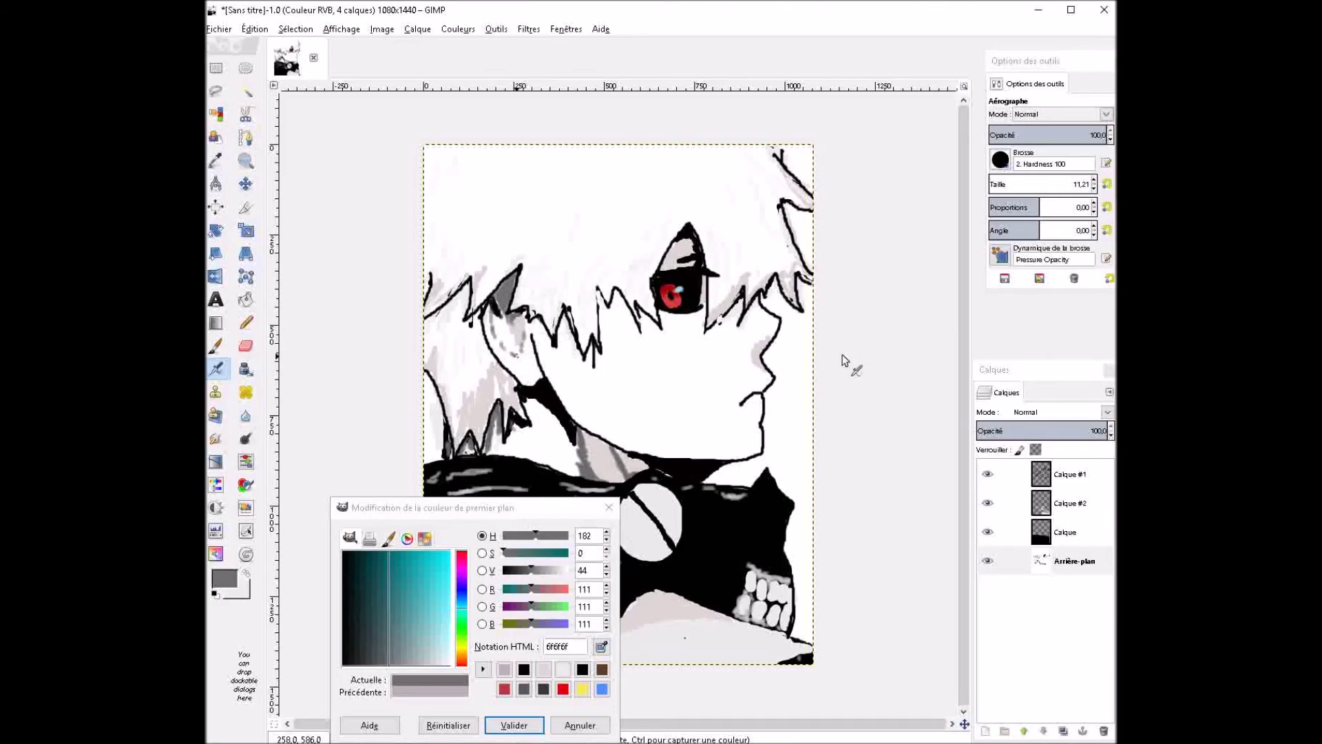
pyautogui.moveTo(561, 501)
pyautogui.mouseDown()
pyautogui.moveTo(420, 437)
pyautogui.moveTo(369, 442)
pyautogui.mouseUp()
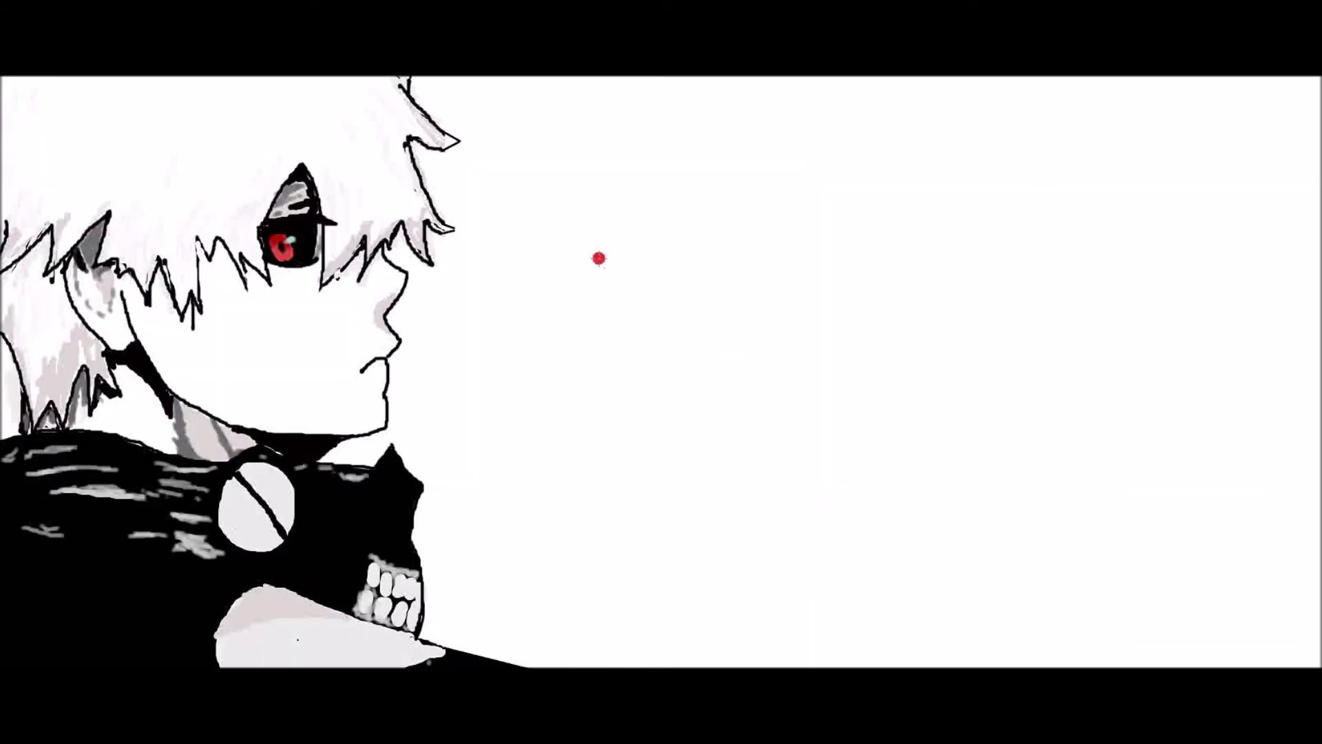
pyautogui.moveTo(559, 267)
pyautogui.mouseDown()
pyautogui.moveTo(588, 176)
pyautogui.moveTo(653, 265)
pyautogui.mouseUp()
pyautogui.moveTo(582, 235)
pyautogui.mouseDown()
pyautogui.moveTo(613, 233)
pyautogui.moveTo(677, 155)
pyautogui.moveTo(723, 149)
pyautogui.moveTo(630, 292)
pyautogui.mouseUp()
# Complete the red letters 'ABON' beside the face and add a slanted stroke after them.
pyautogui.moveTo(799, 172)
pyautogui.mouseDown()
pyautogui.moveTo(775, 201)
pyautogui.moveTo(812, 260)
pyautogui.moveTo(908, 244)
pyautogui.moveTo(971, 141)
pyautogui.mouseUp()
pyautogui.click(893, 188)
pyautogui.moveTo(988, 205); pyautogui.dragTo(957, 255)
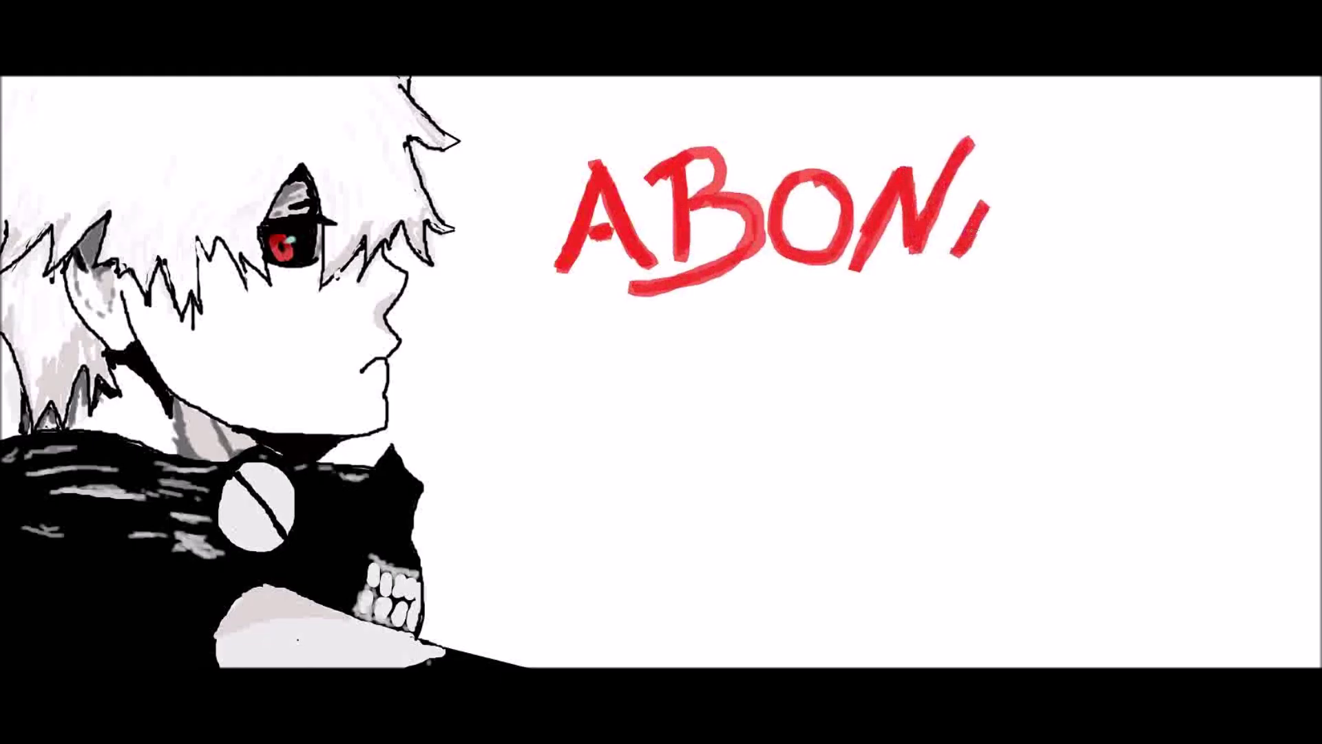